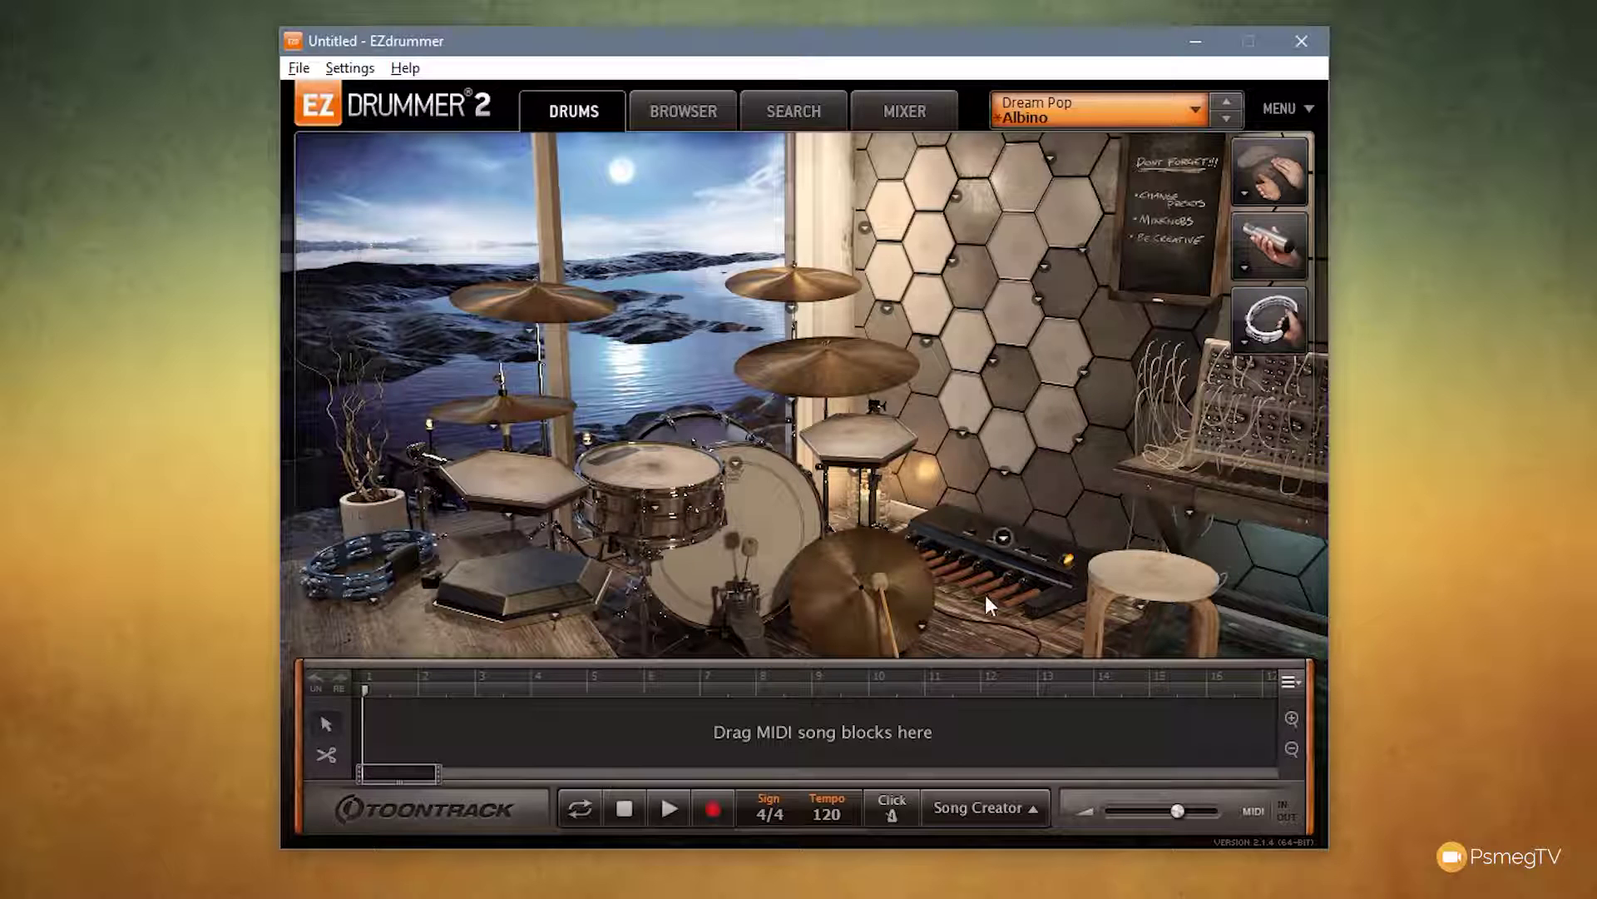
- Open the kick drum's sound options, browse the Dream Pop kicks, audition Albino Kick, and close the options
click(1175, 587)
click(1175, 587)
click(737, 464)
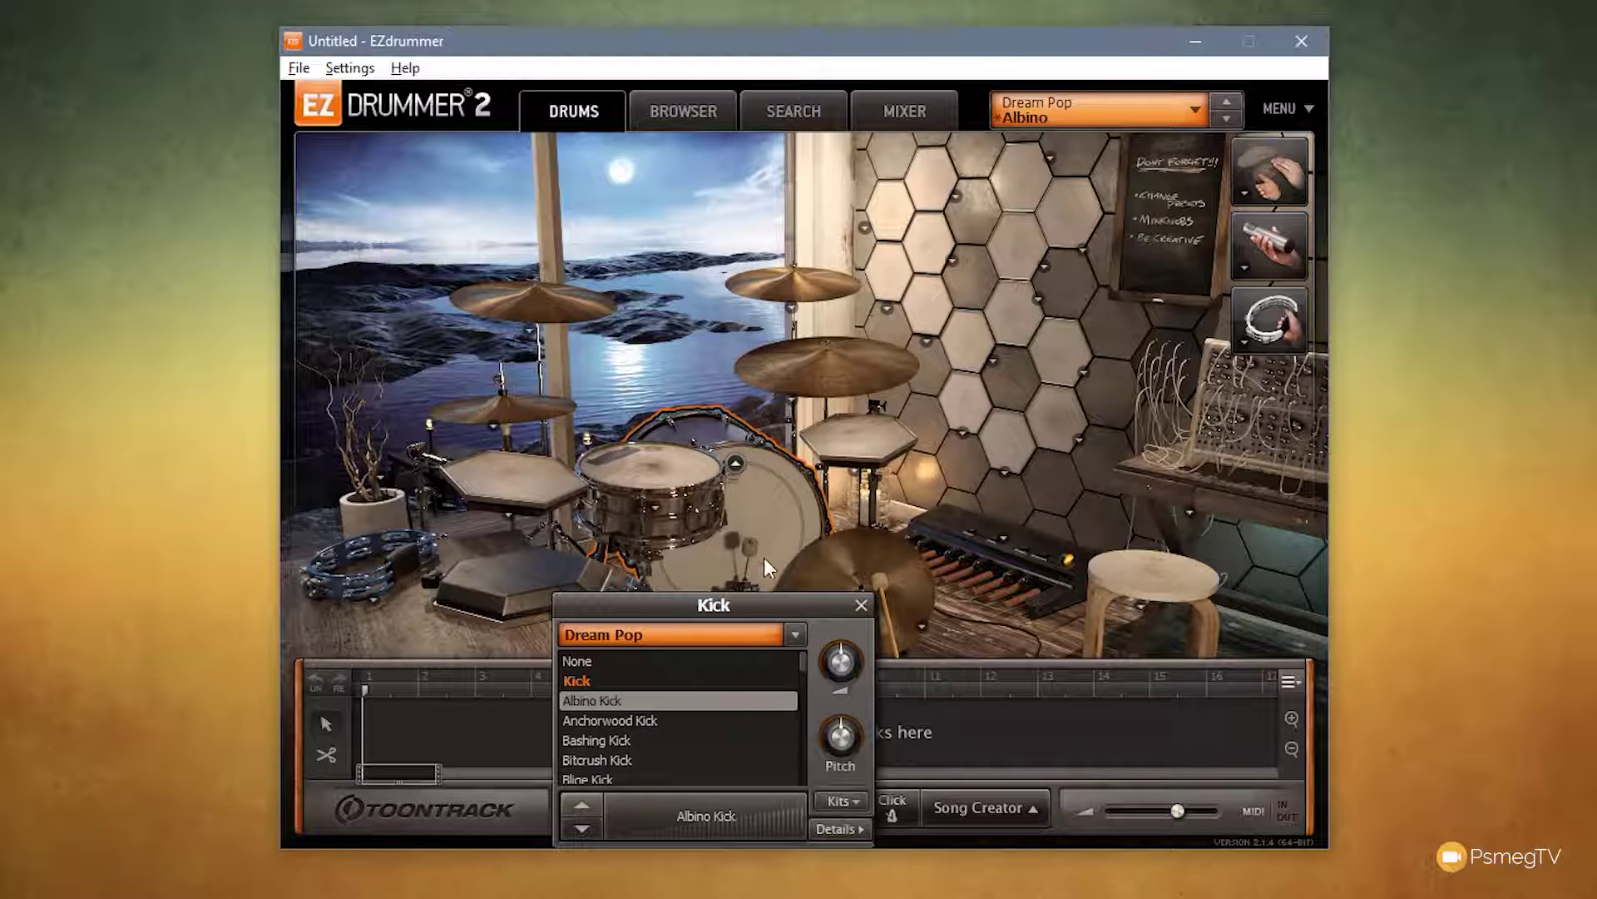
drag(806, 662, 806, 678)
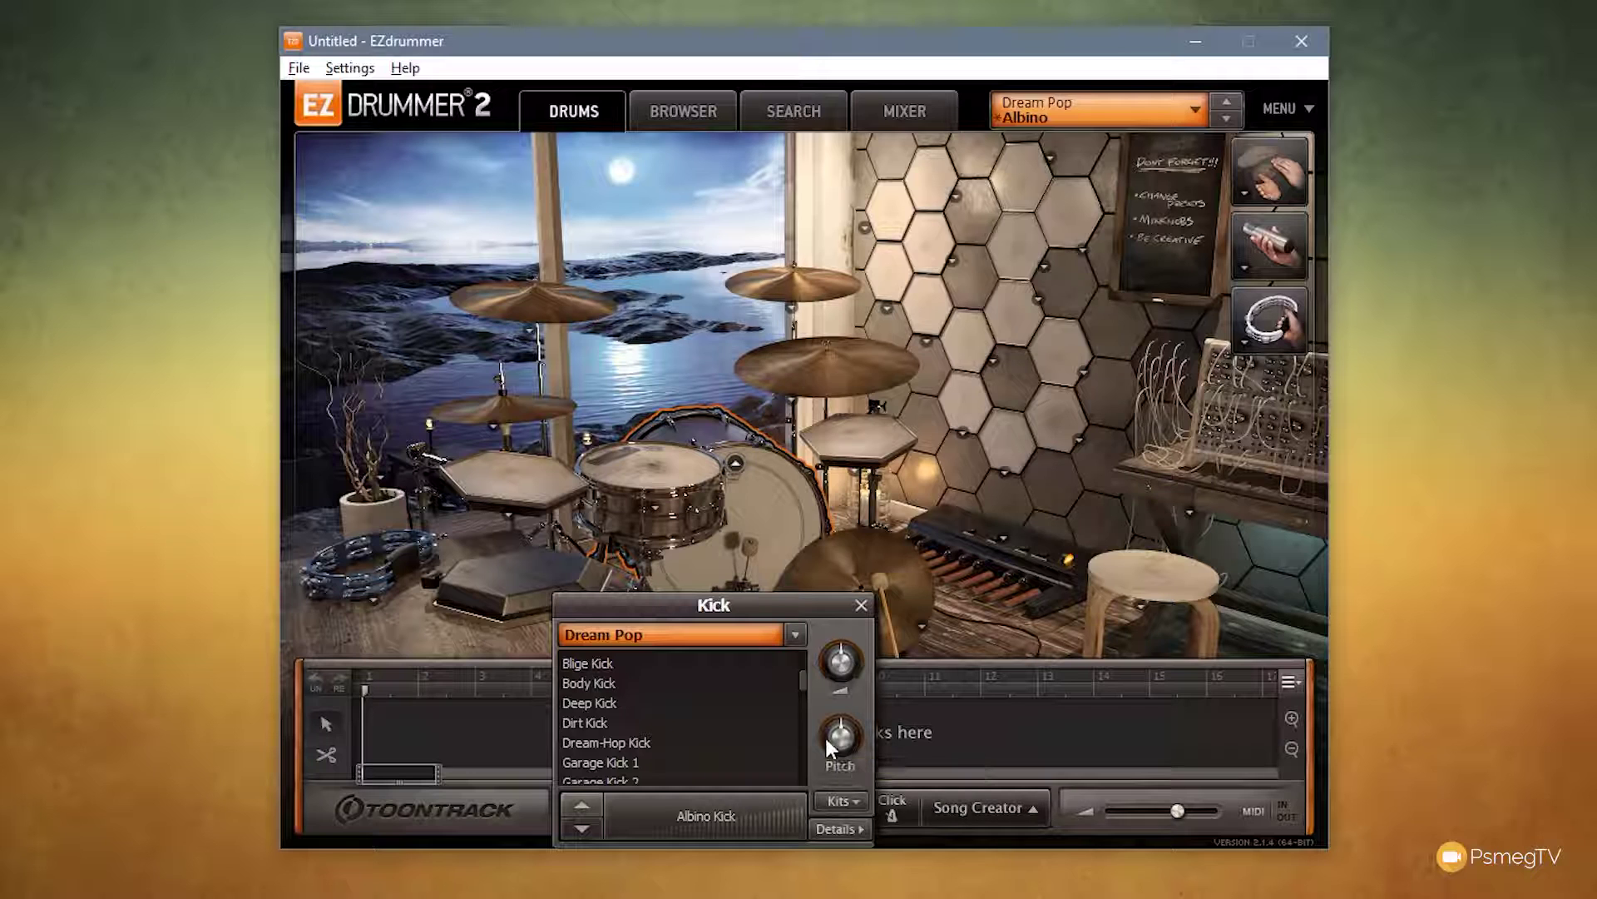
click(729, 817)
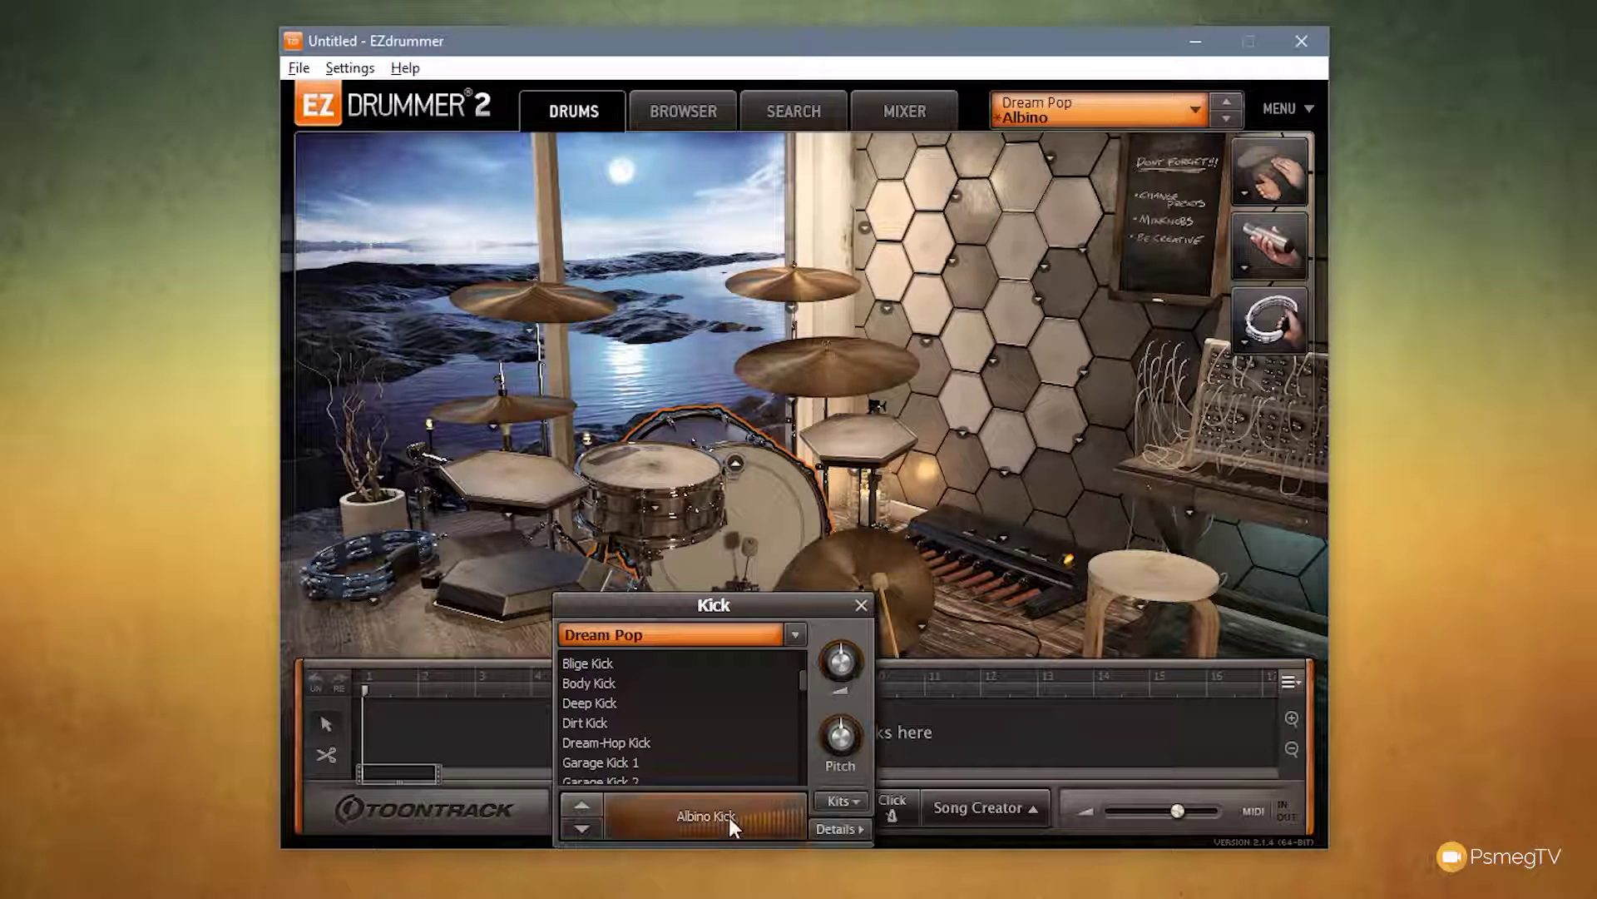
click(790, 817)
click(797, 817)
click(795, 813)
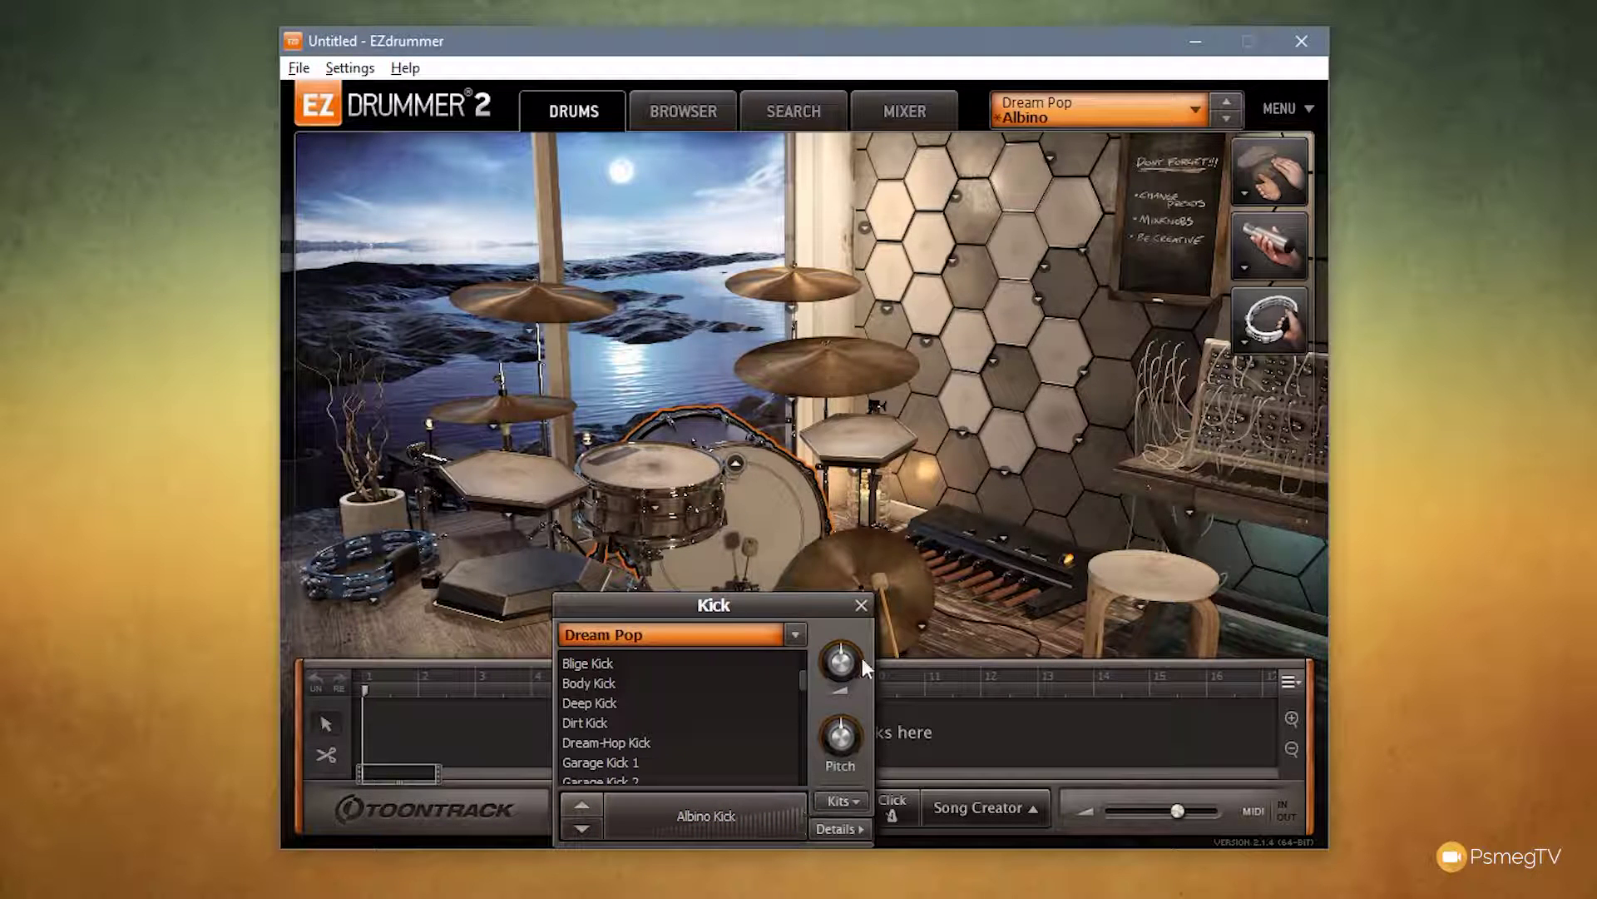
click(862, 605)
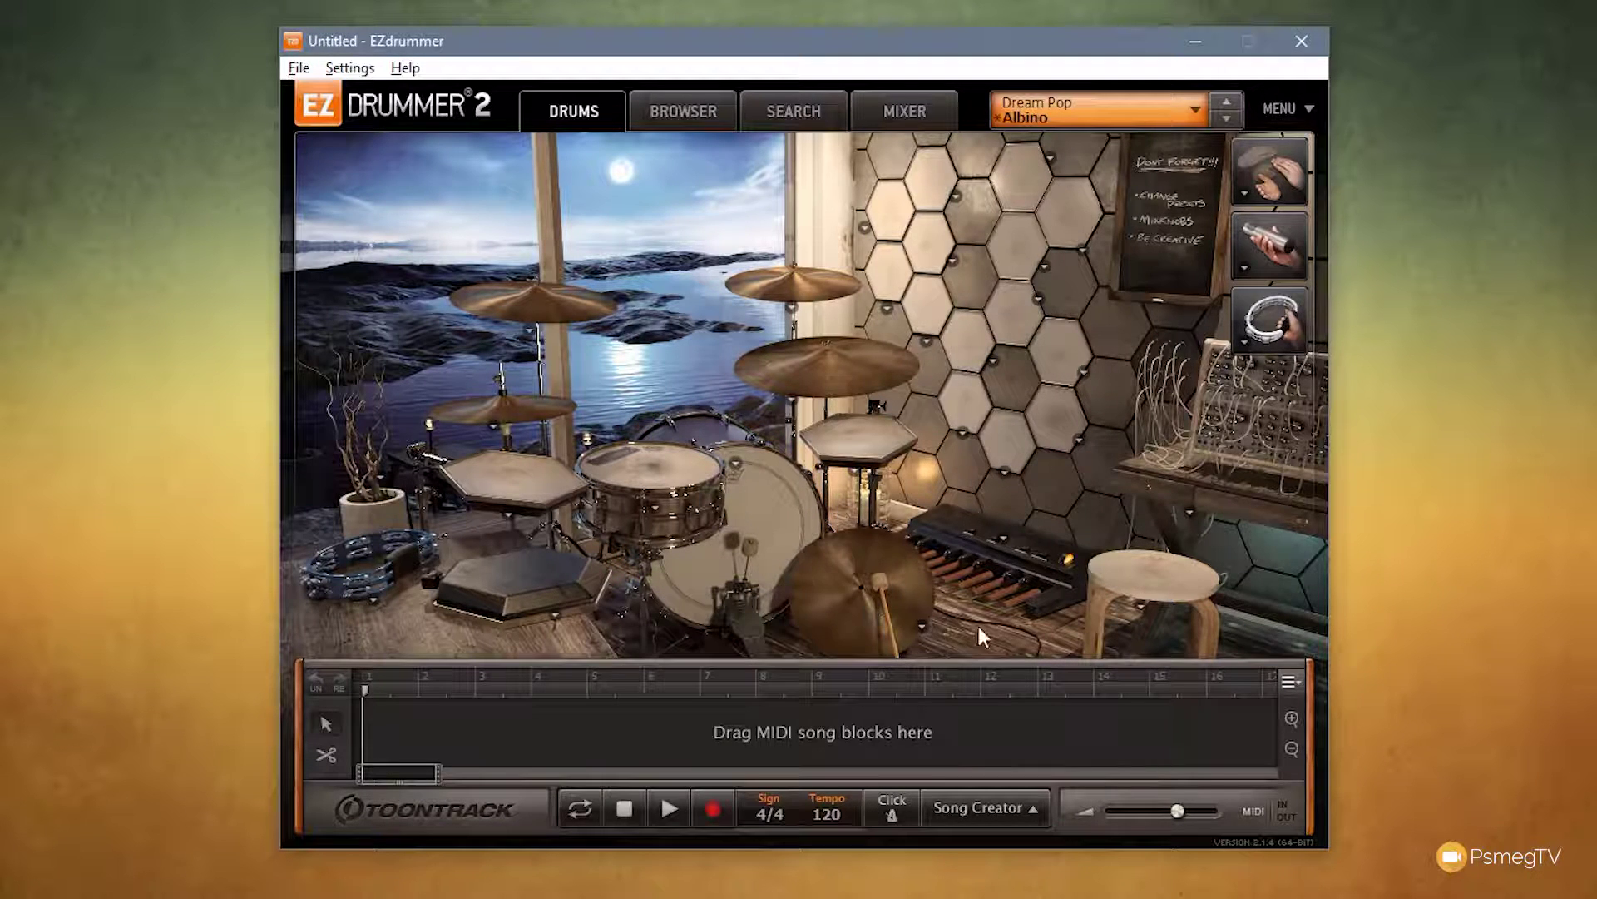
- Load the Yezus kit preset from Dream Pop and audition one of the hexagonal wall pads
click(962, 559)
click(1189, 109)
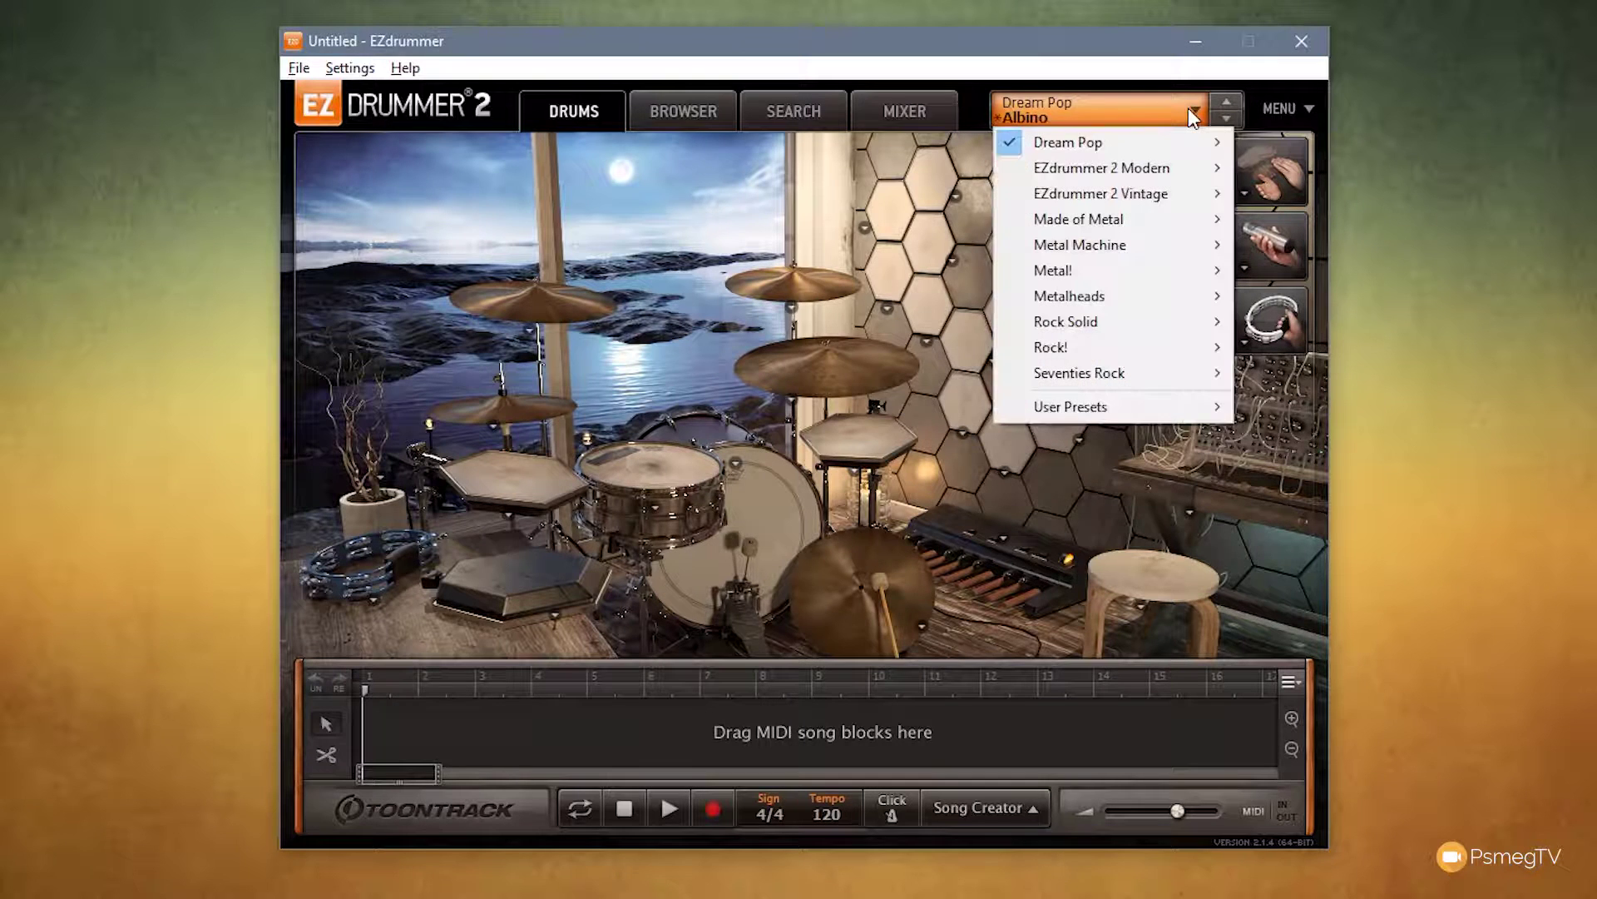
mouse_move(1162, 148)
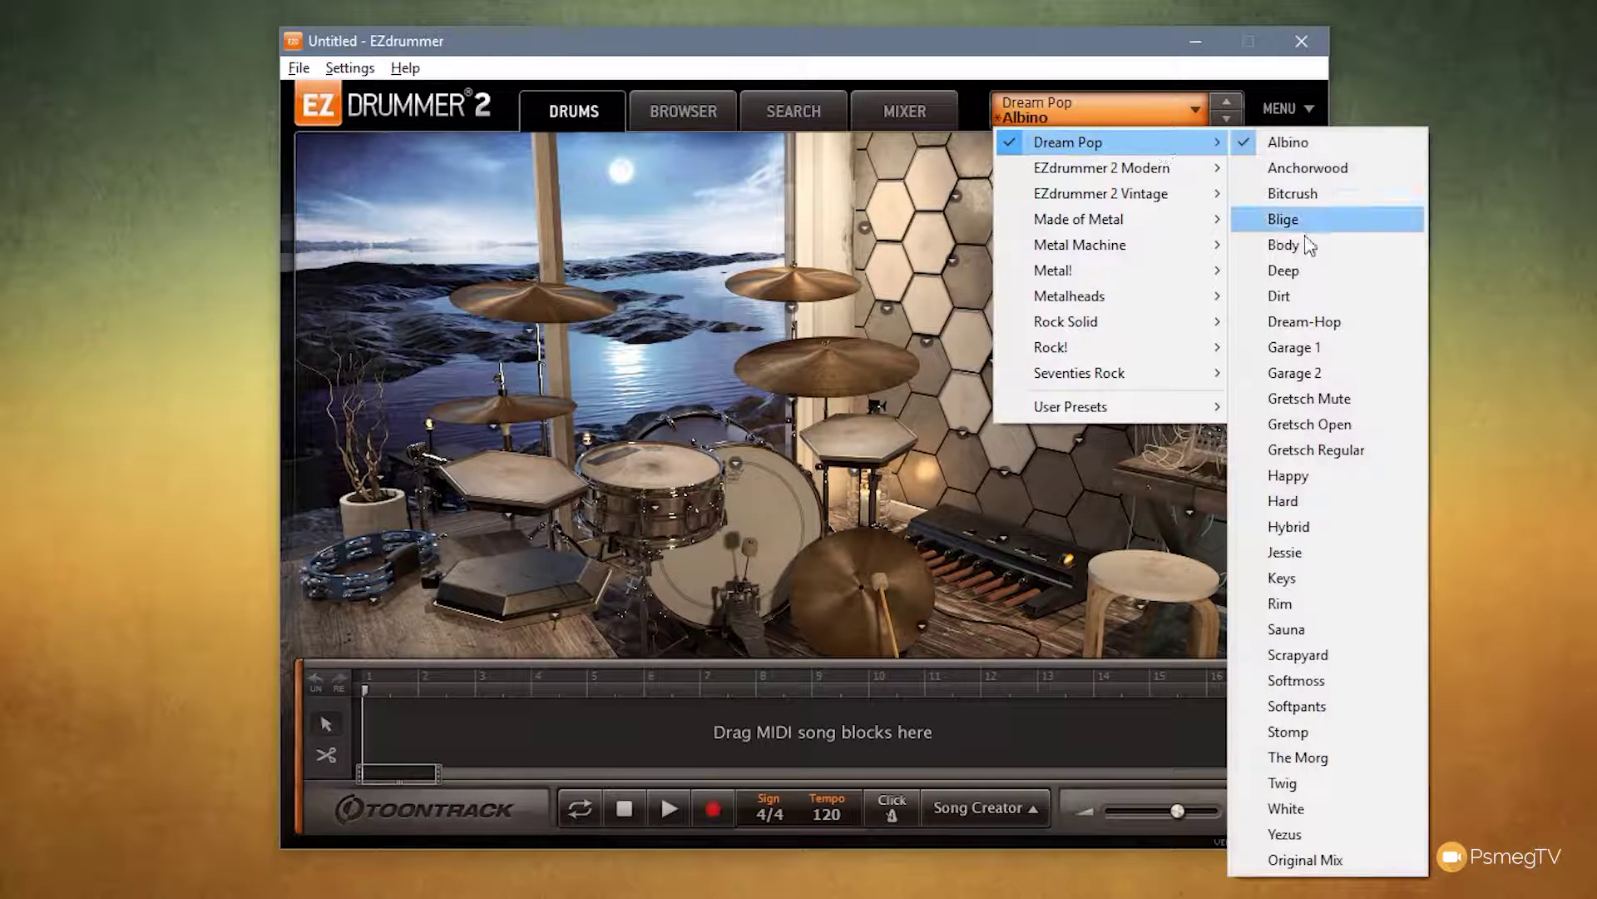
click(1315, 834)
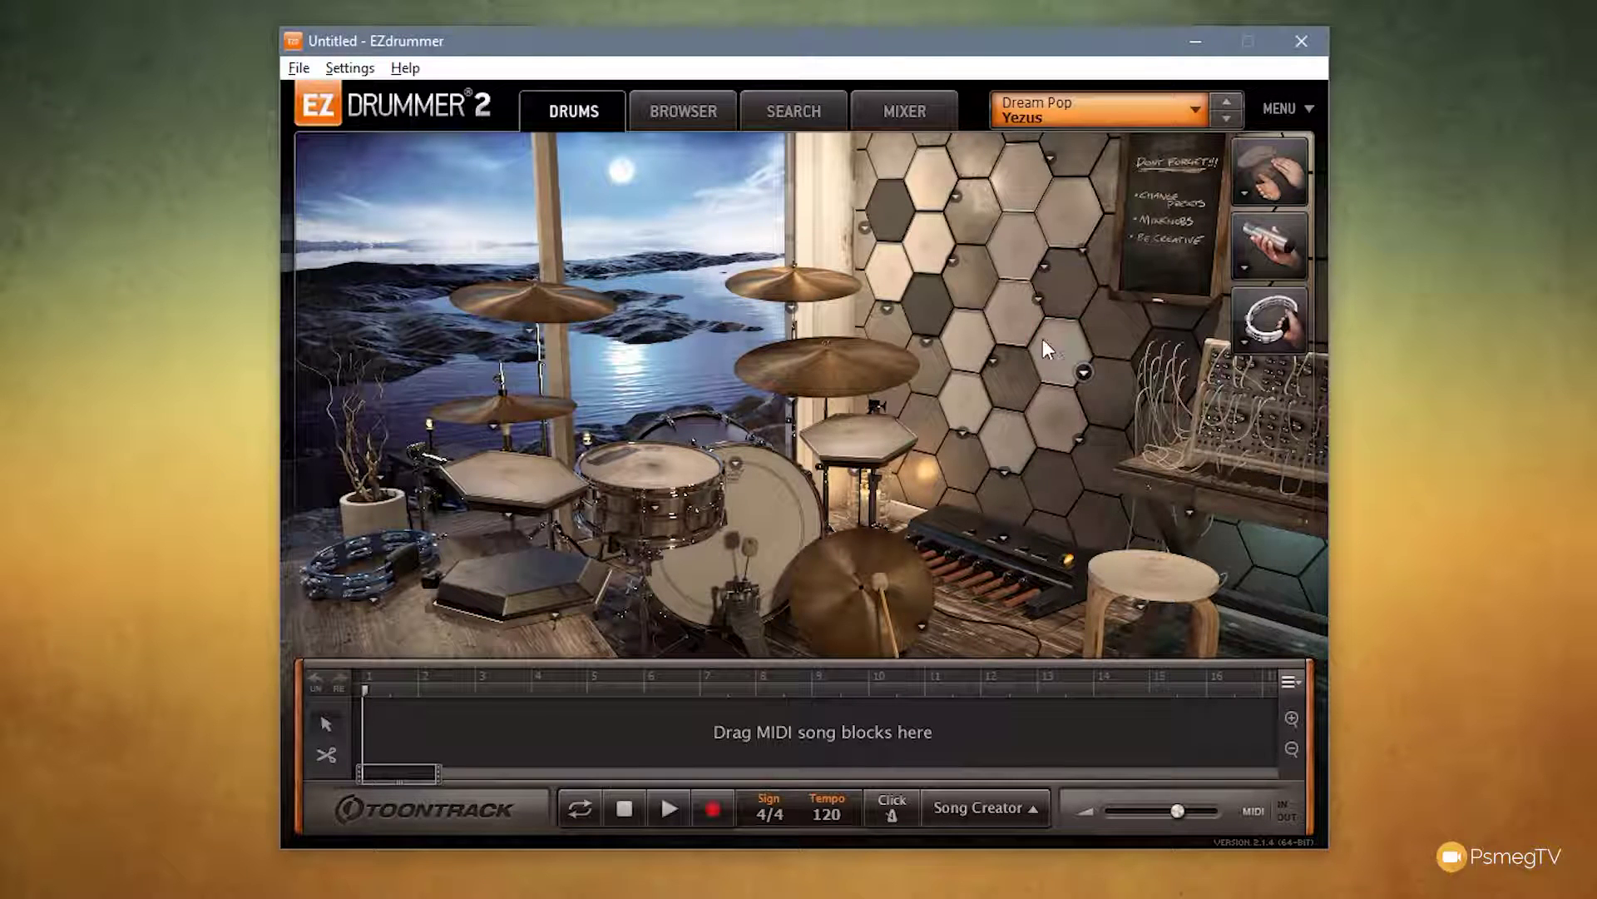
click(1059, 206)
- Browse the EZX Dream Pop grooves in the Deep, Anchorwood, Garage 2 and Happy folders
click(687, 116)
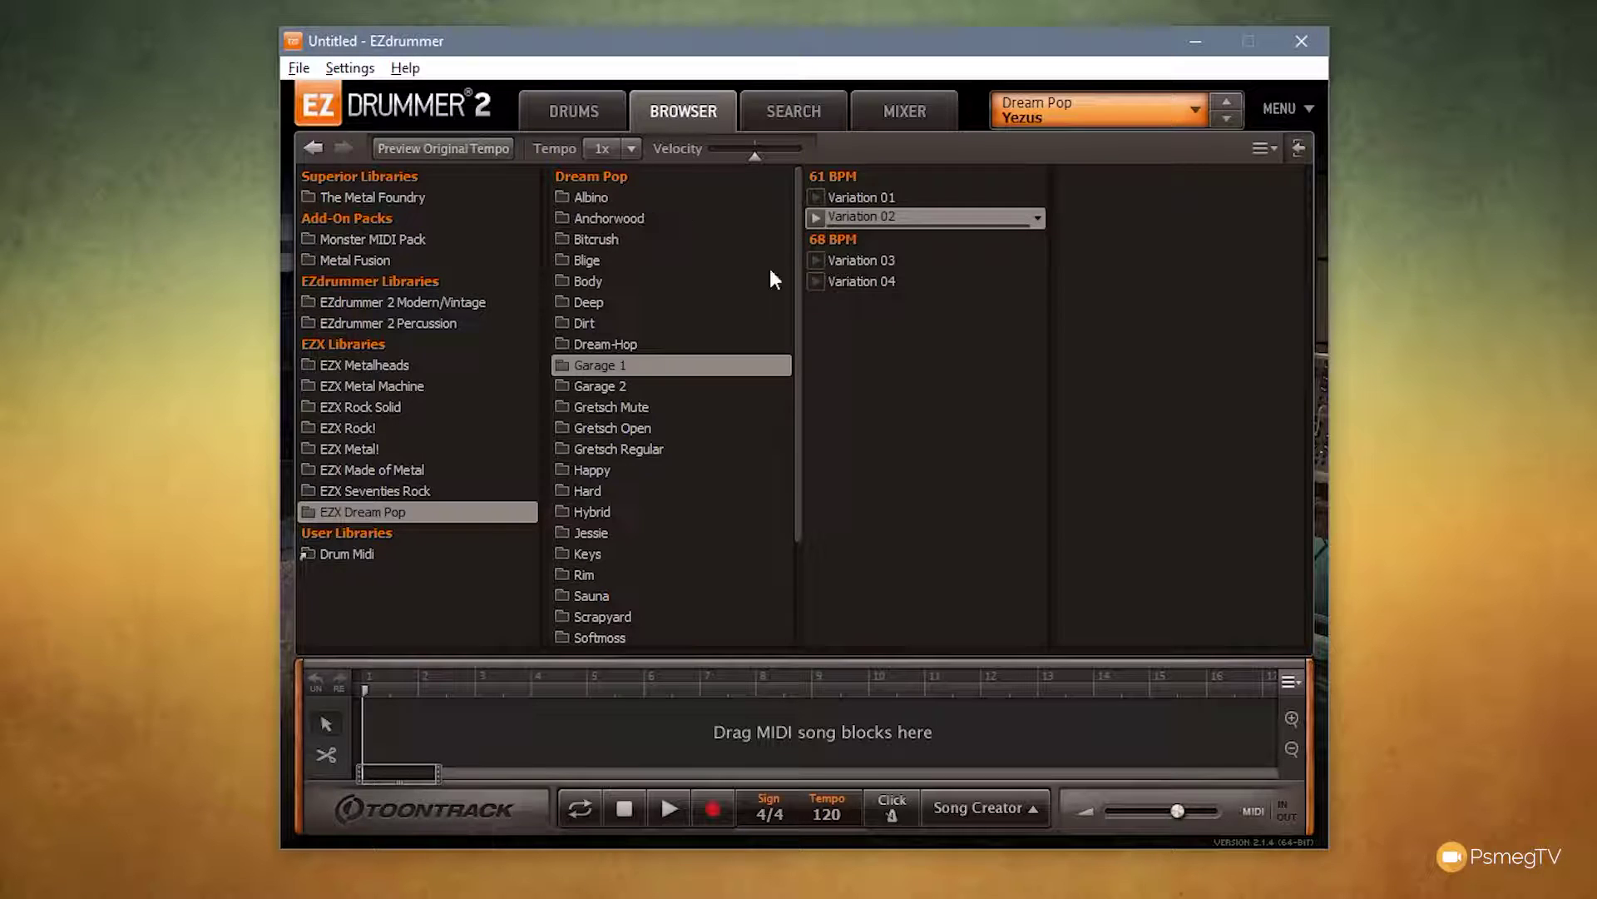
click(595, 302)
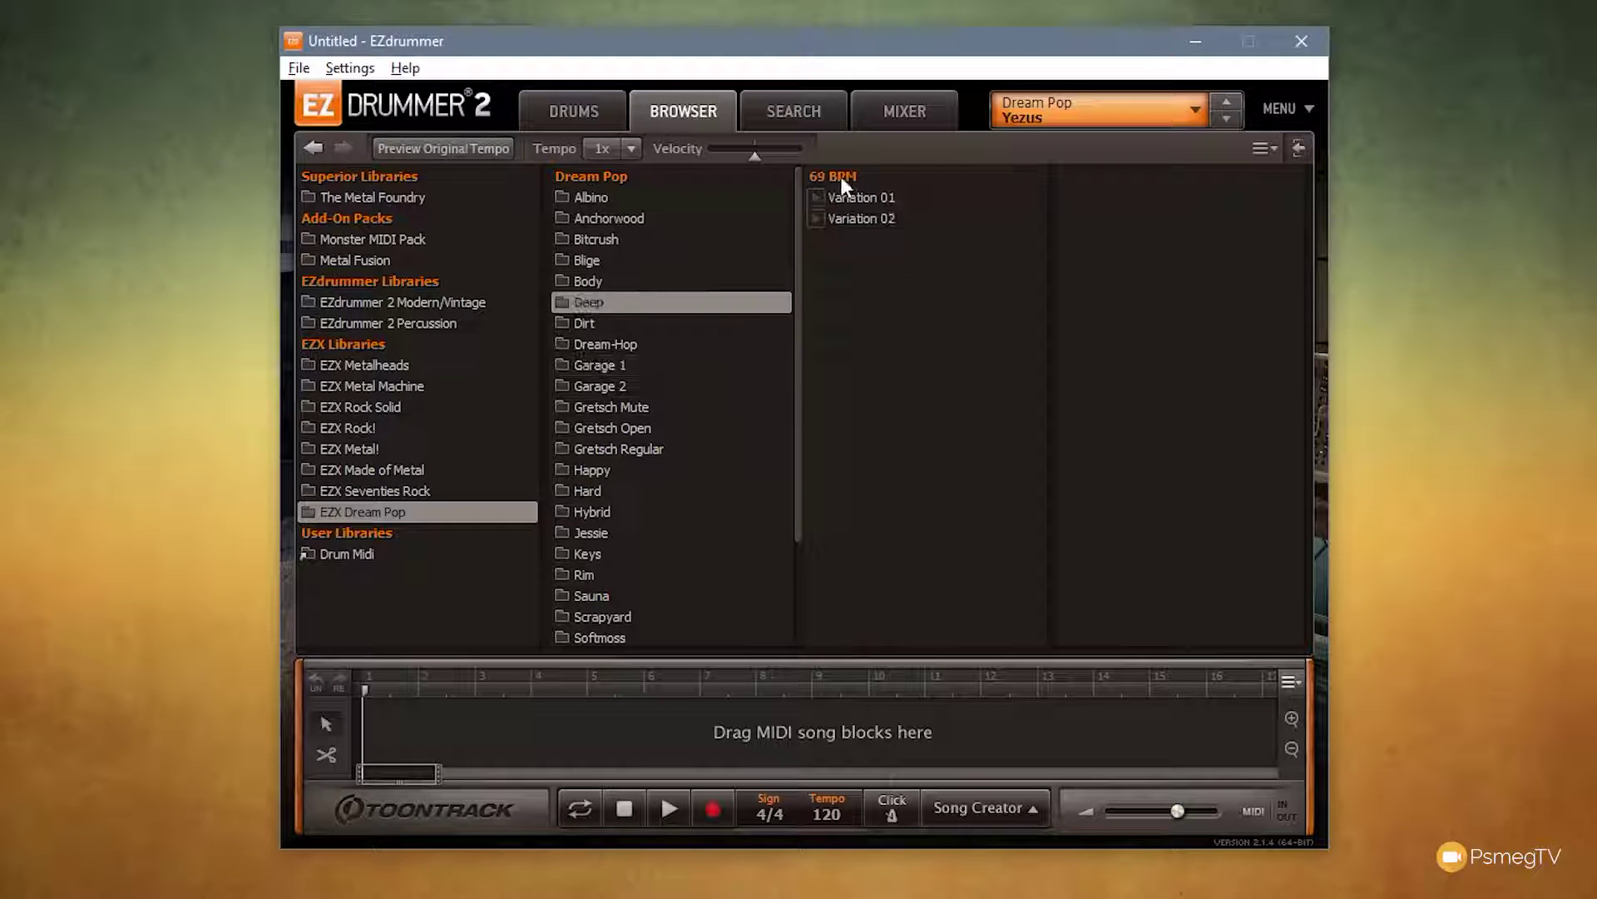
click(581, 218)
click(566, 386)
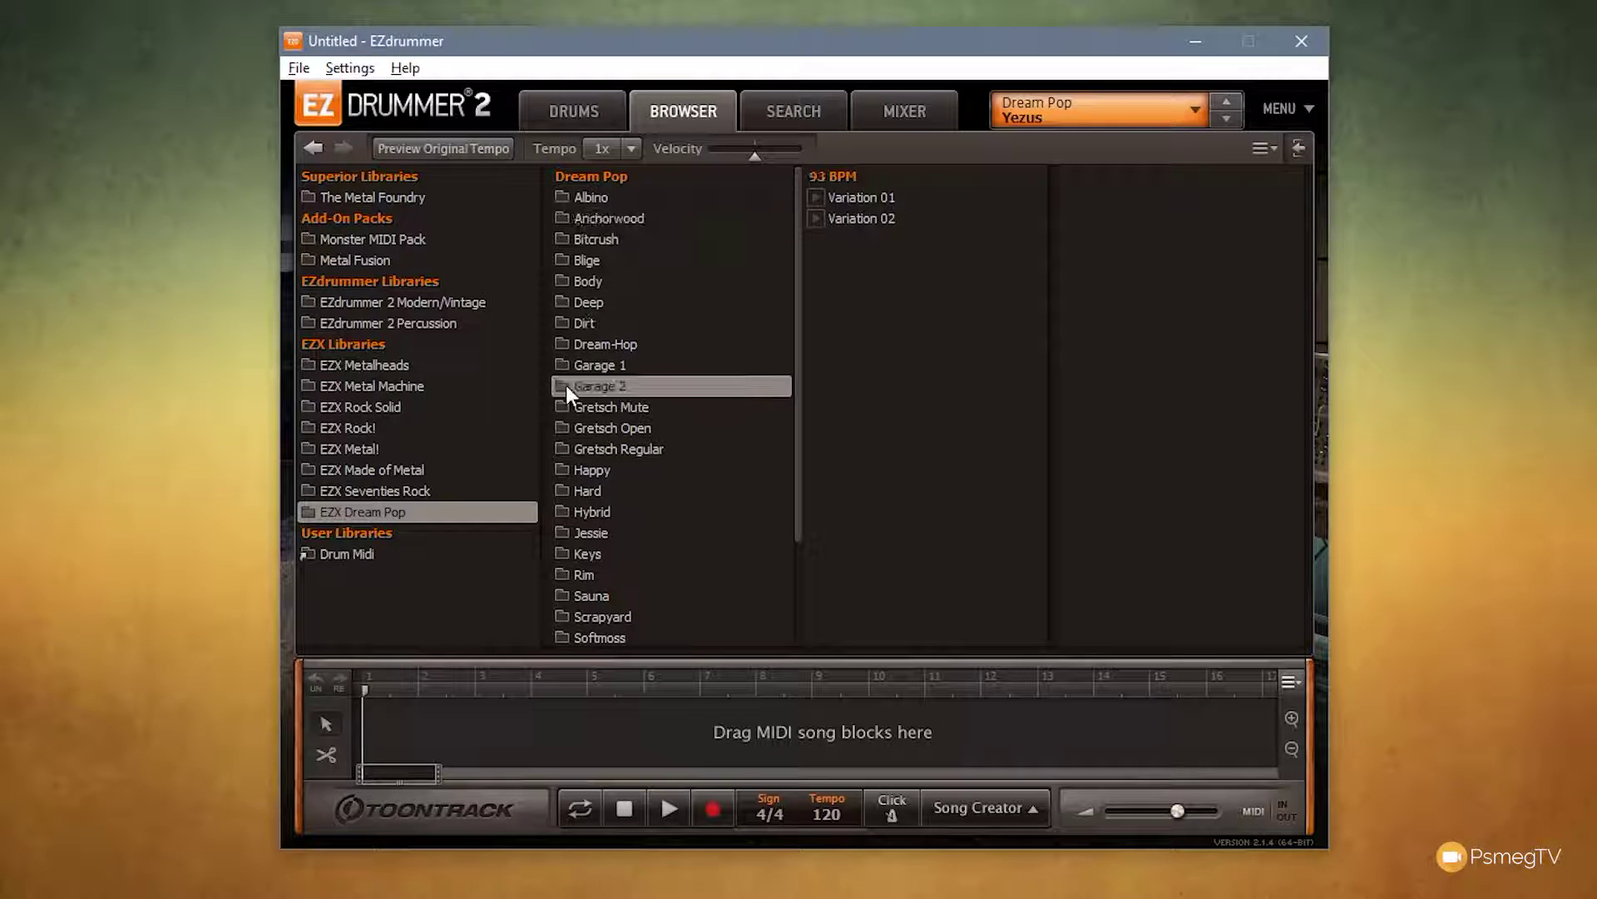
click(590, 475)
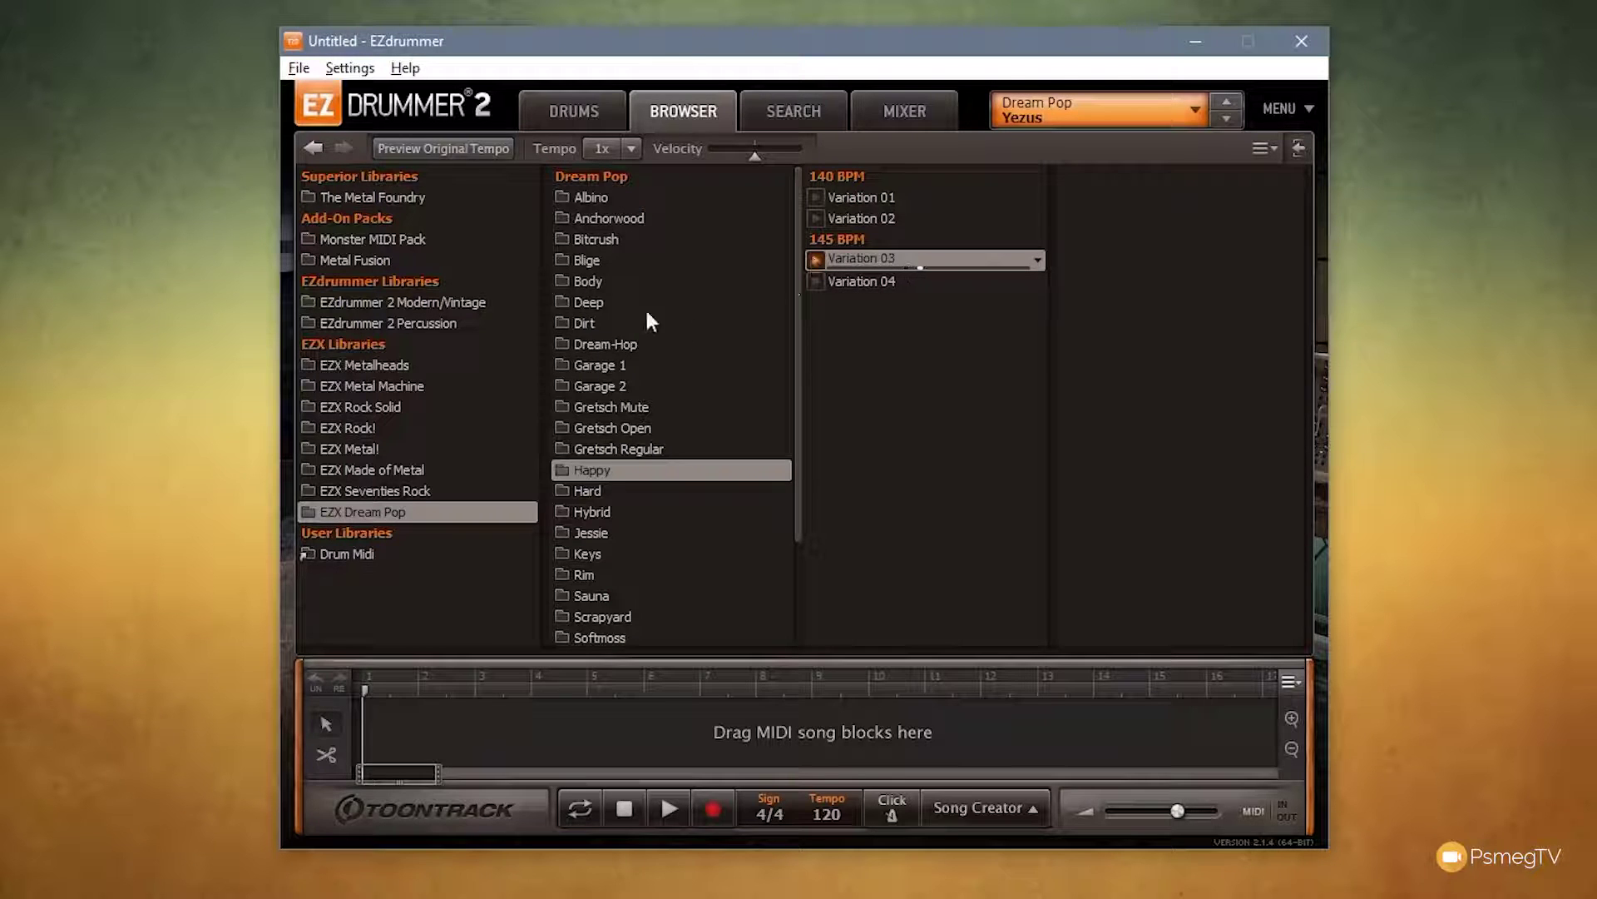
- Enable previewing at original tempo, audition Happy Variation 01 and Yezus Variations 01 and 02, and watch the kit play
click(461, 147)
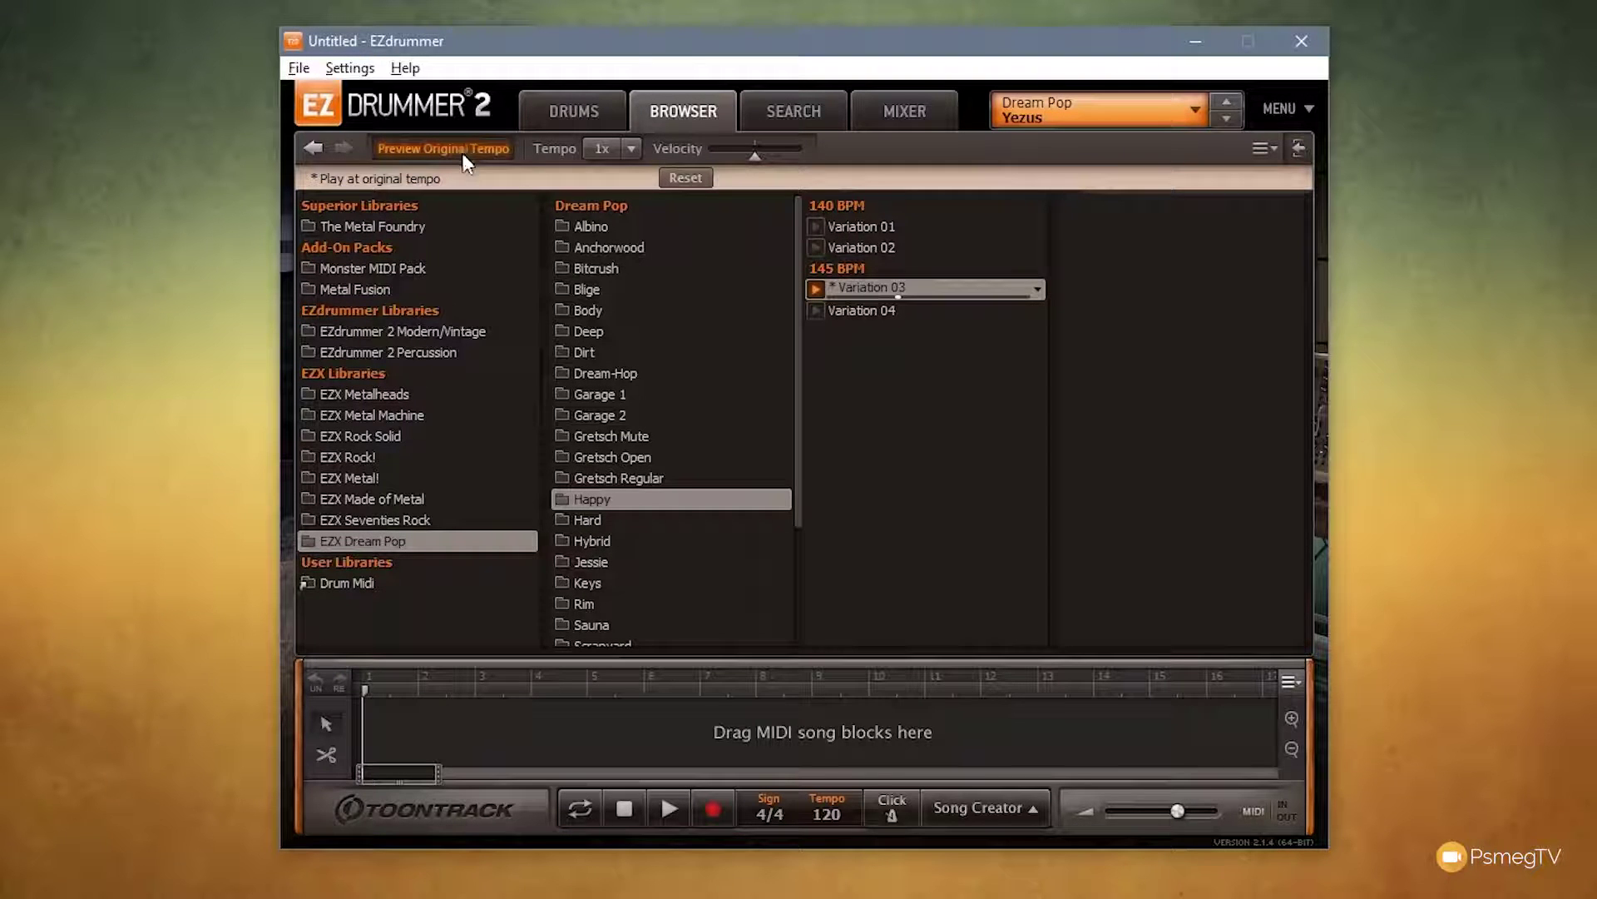
click(815, 226)
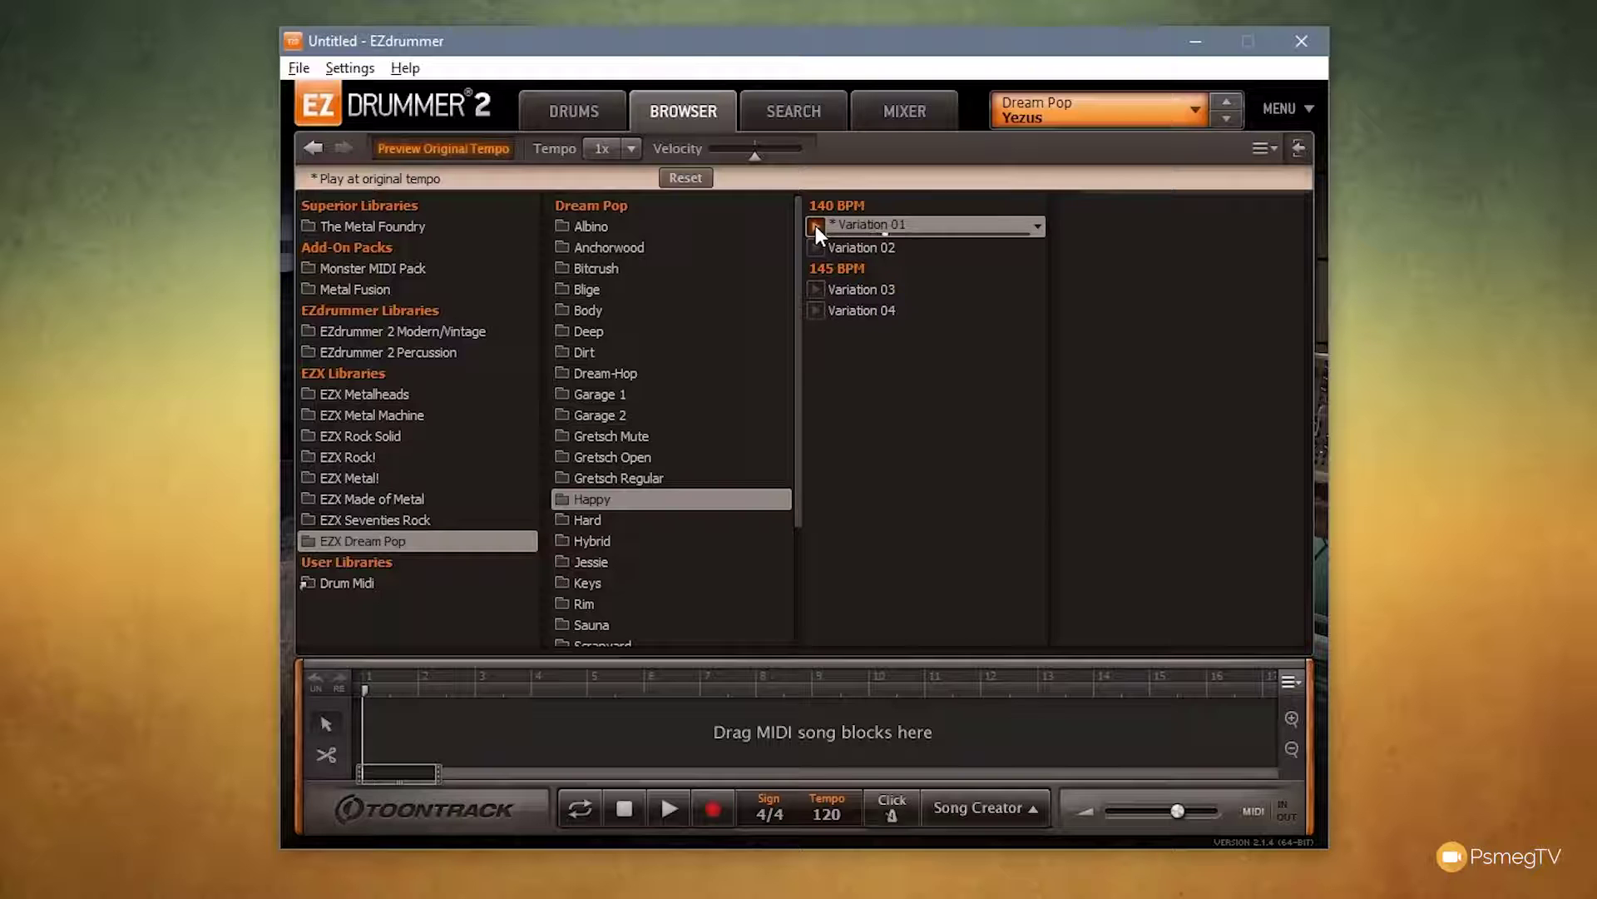
drag(802, 362, 801, 494)
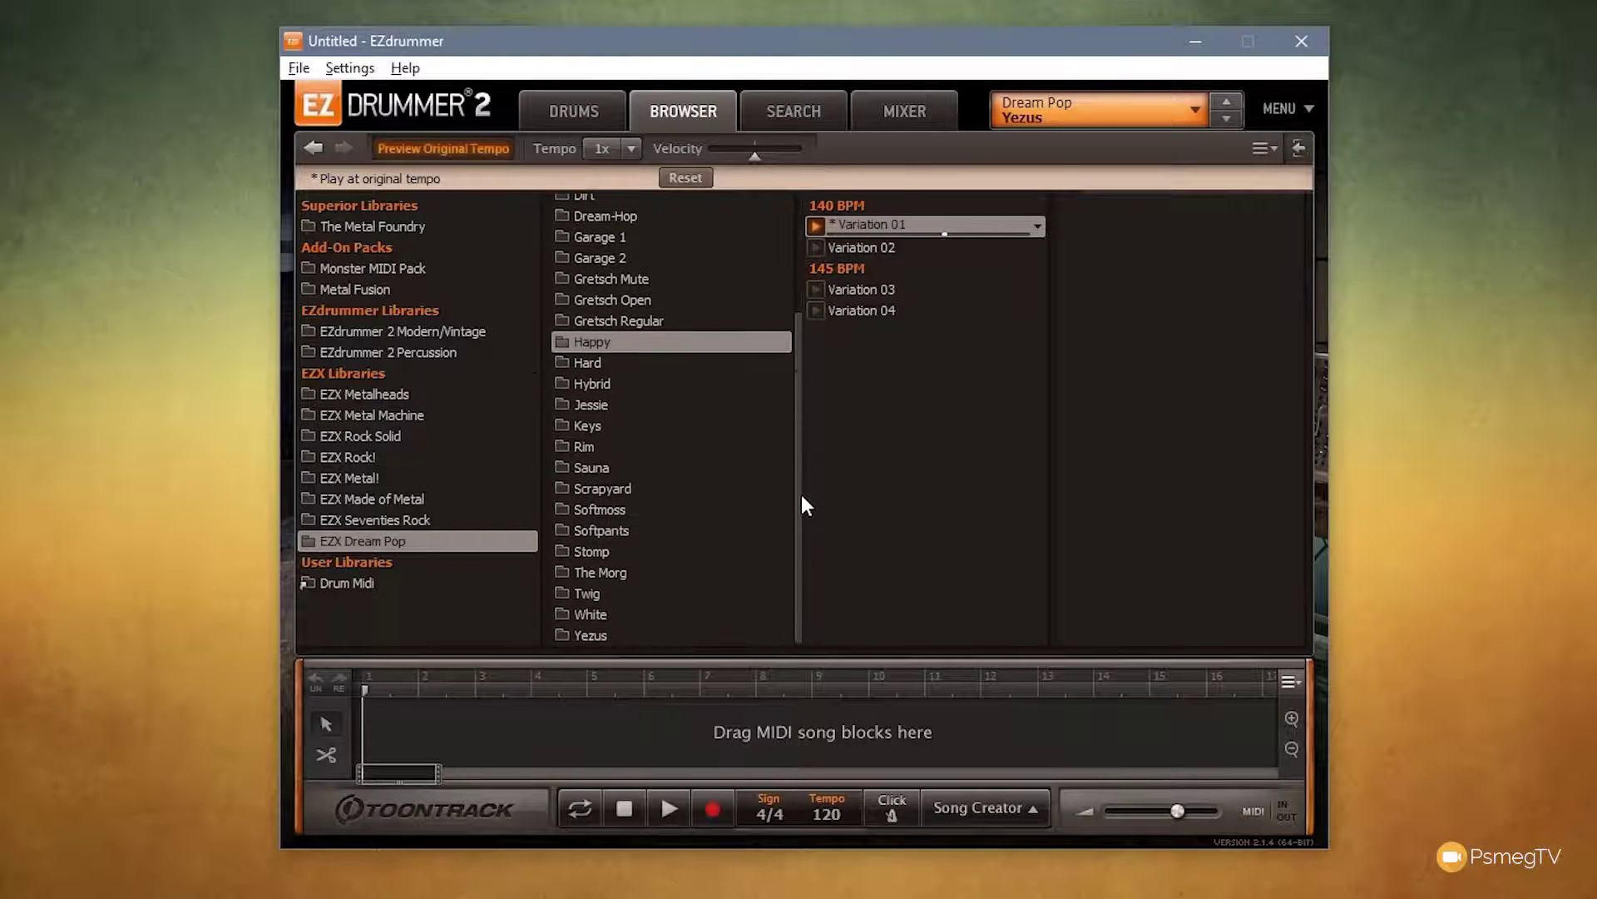
click(581, 637)
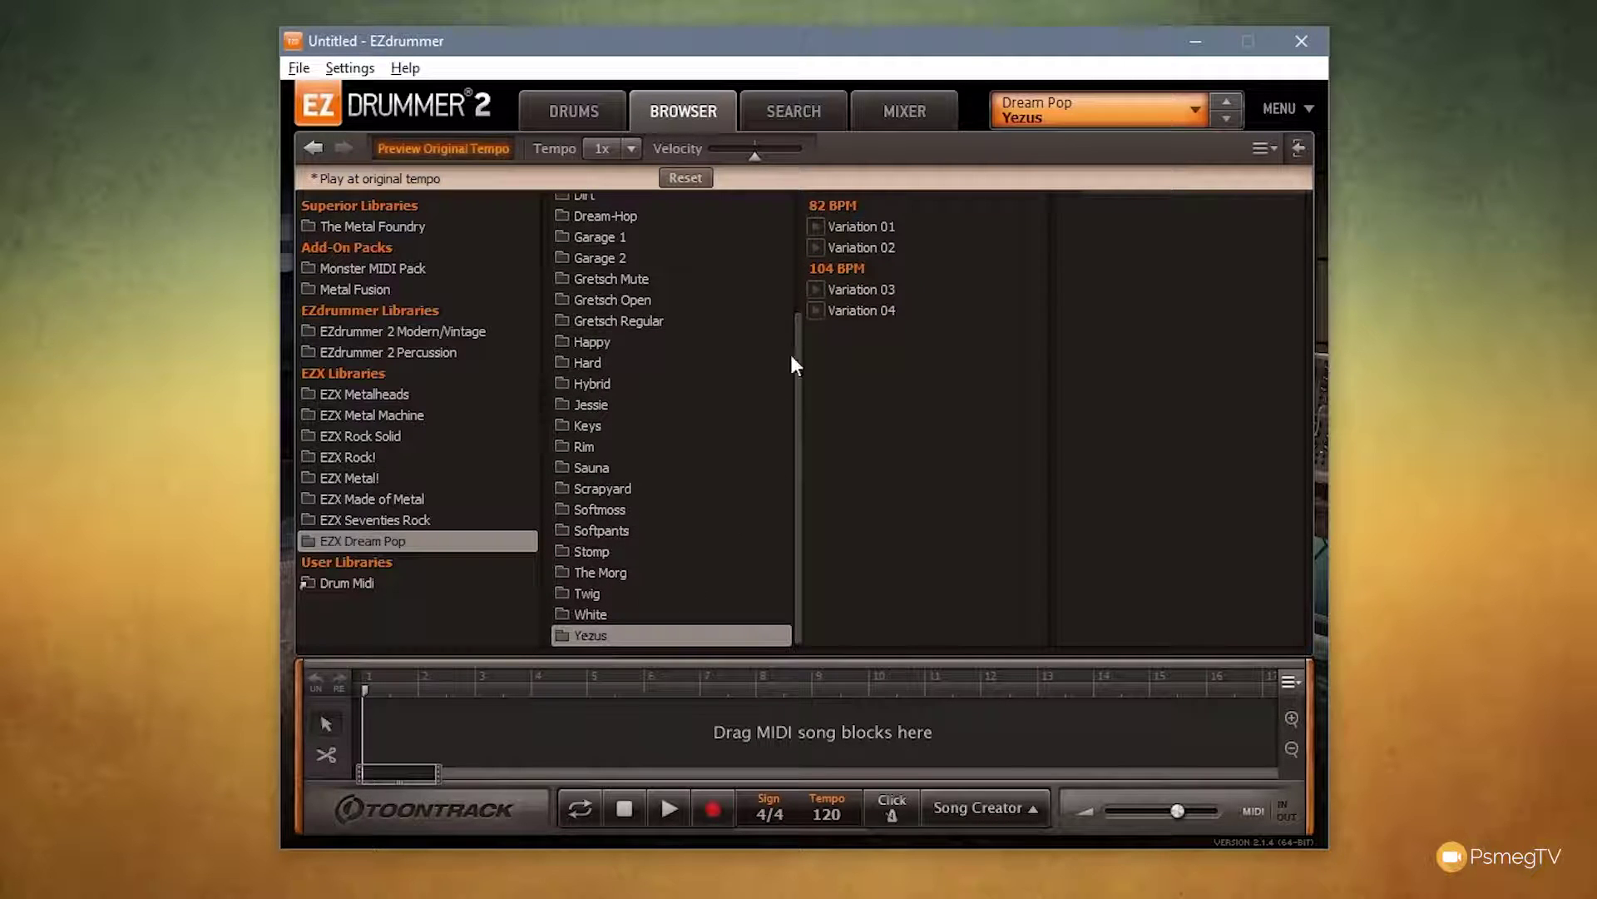
click(816, 227)
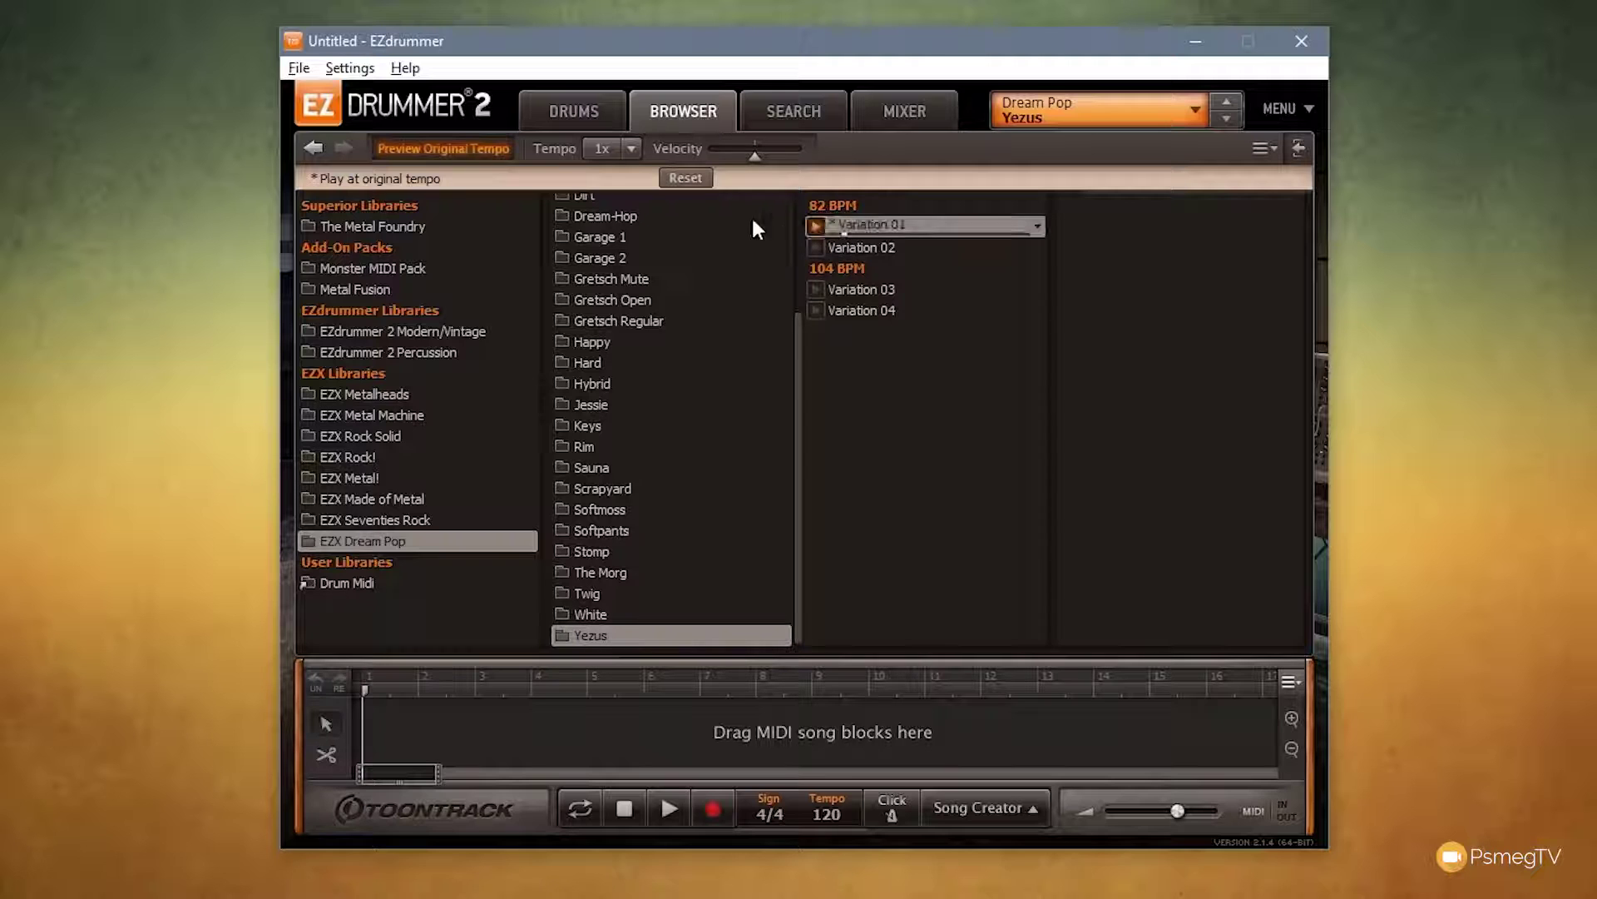
click(814, 247)
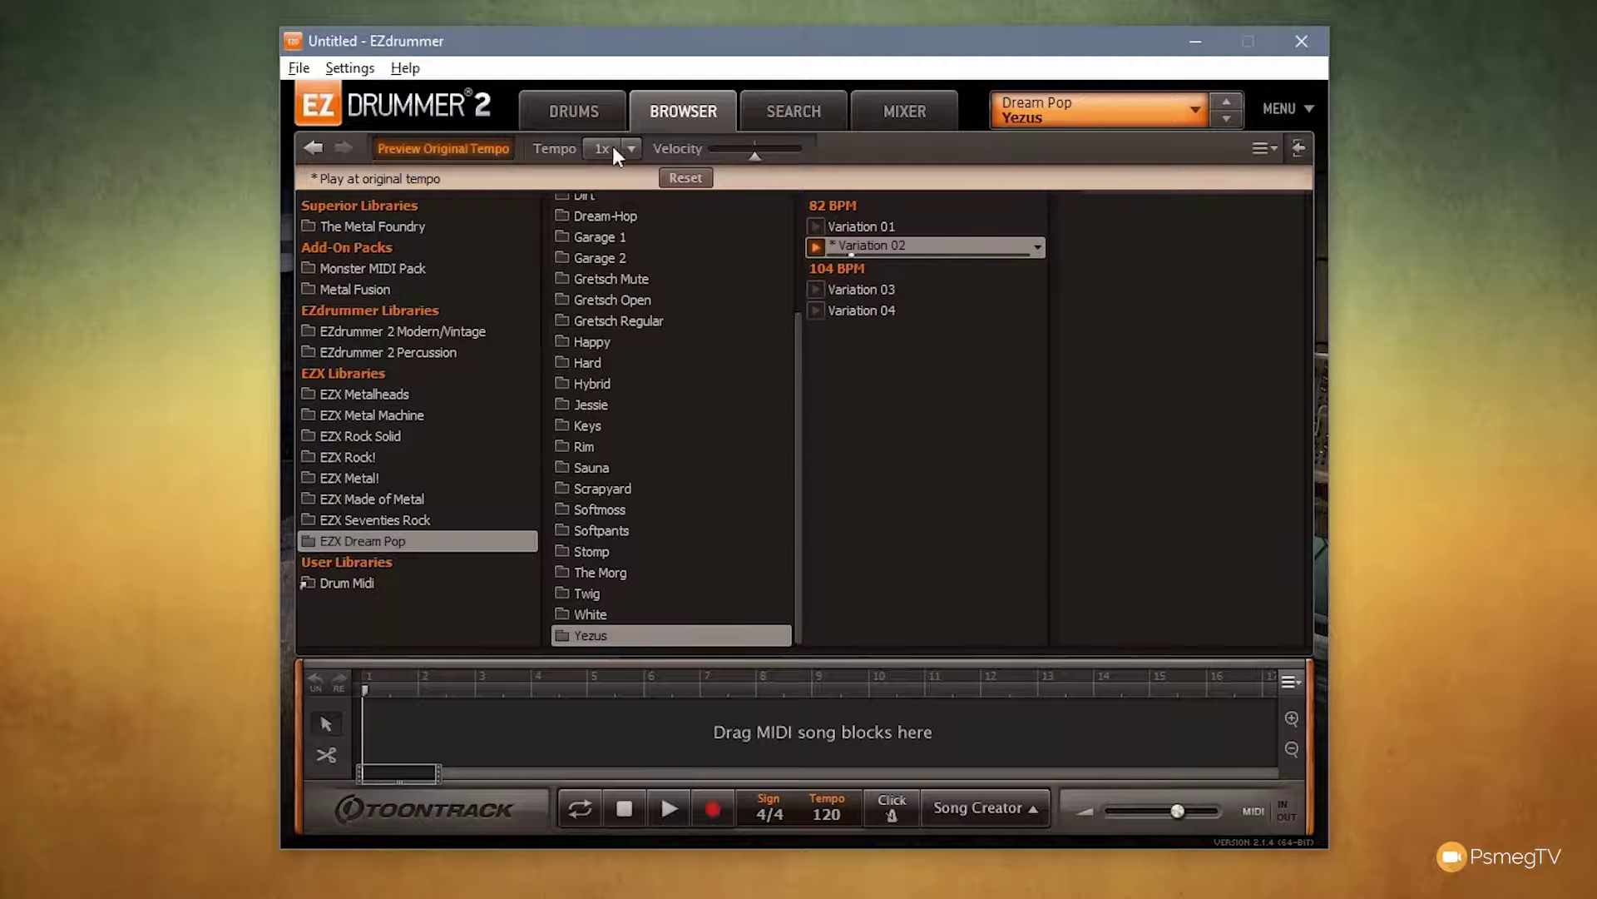
click(582, 111)
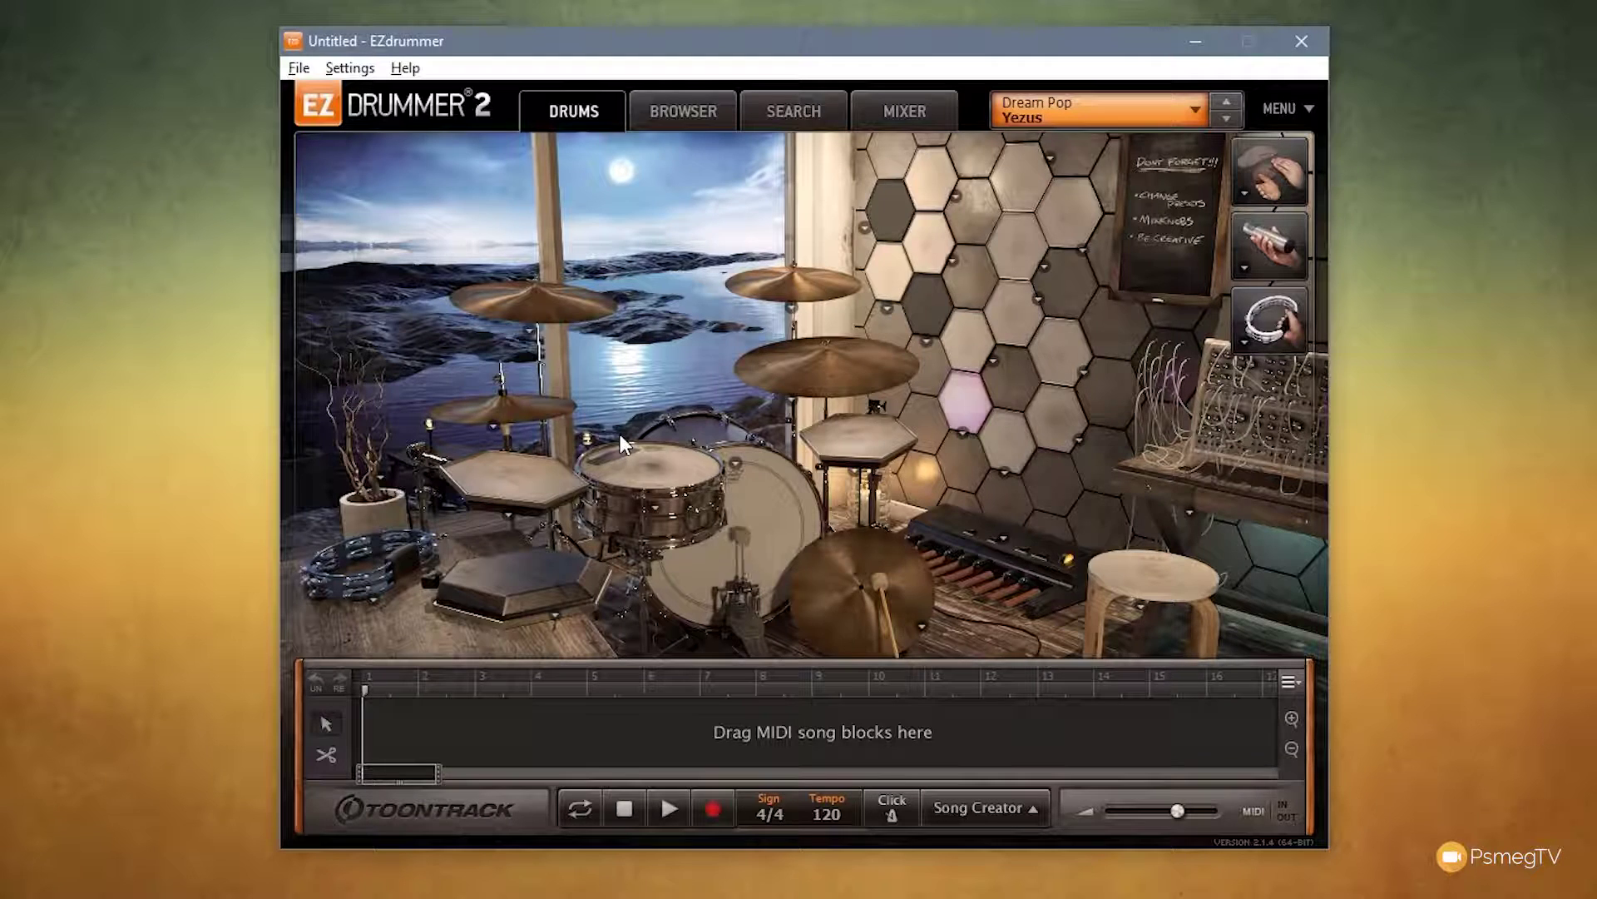
- Audition the Garage 1 Variation 04 and Hard Variation 06 grooves, and view the drum kit during playback
click(678, 109)
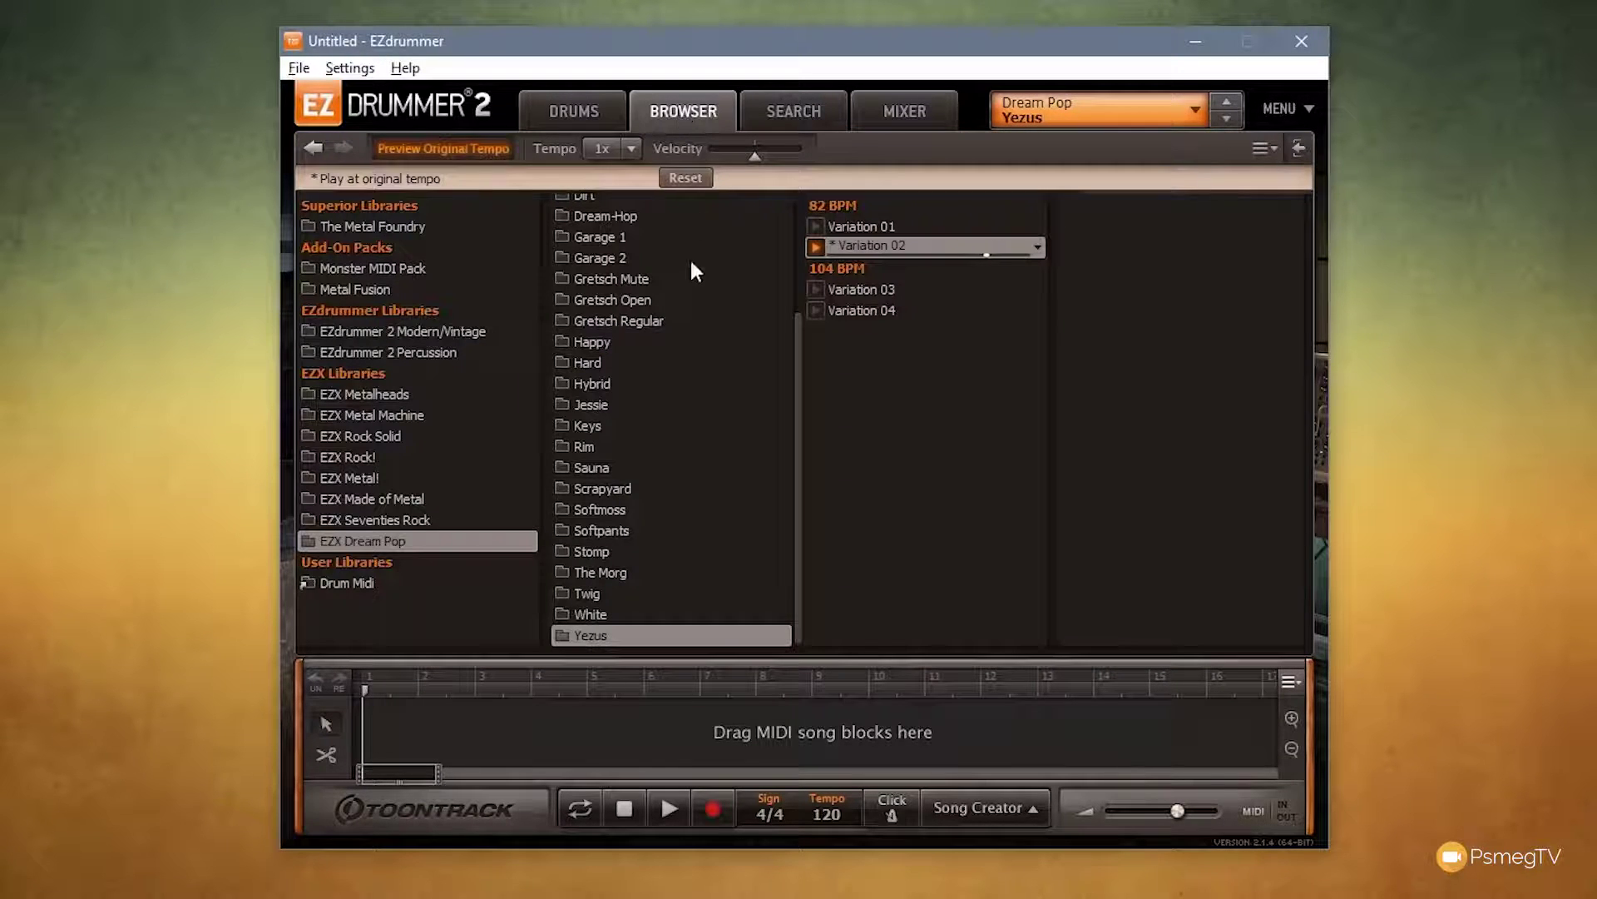
click(614, 239)
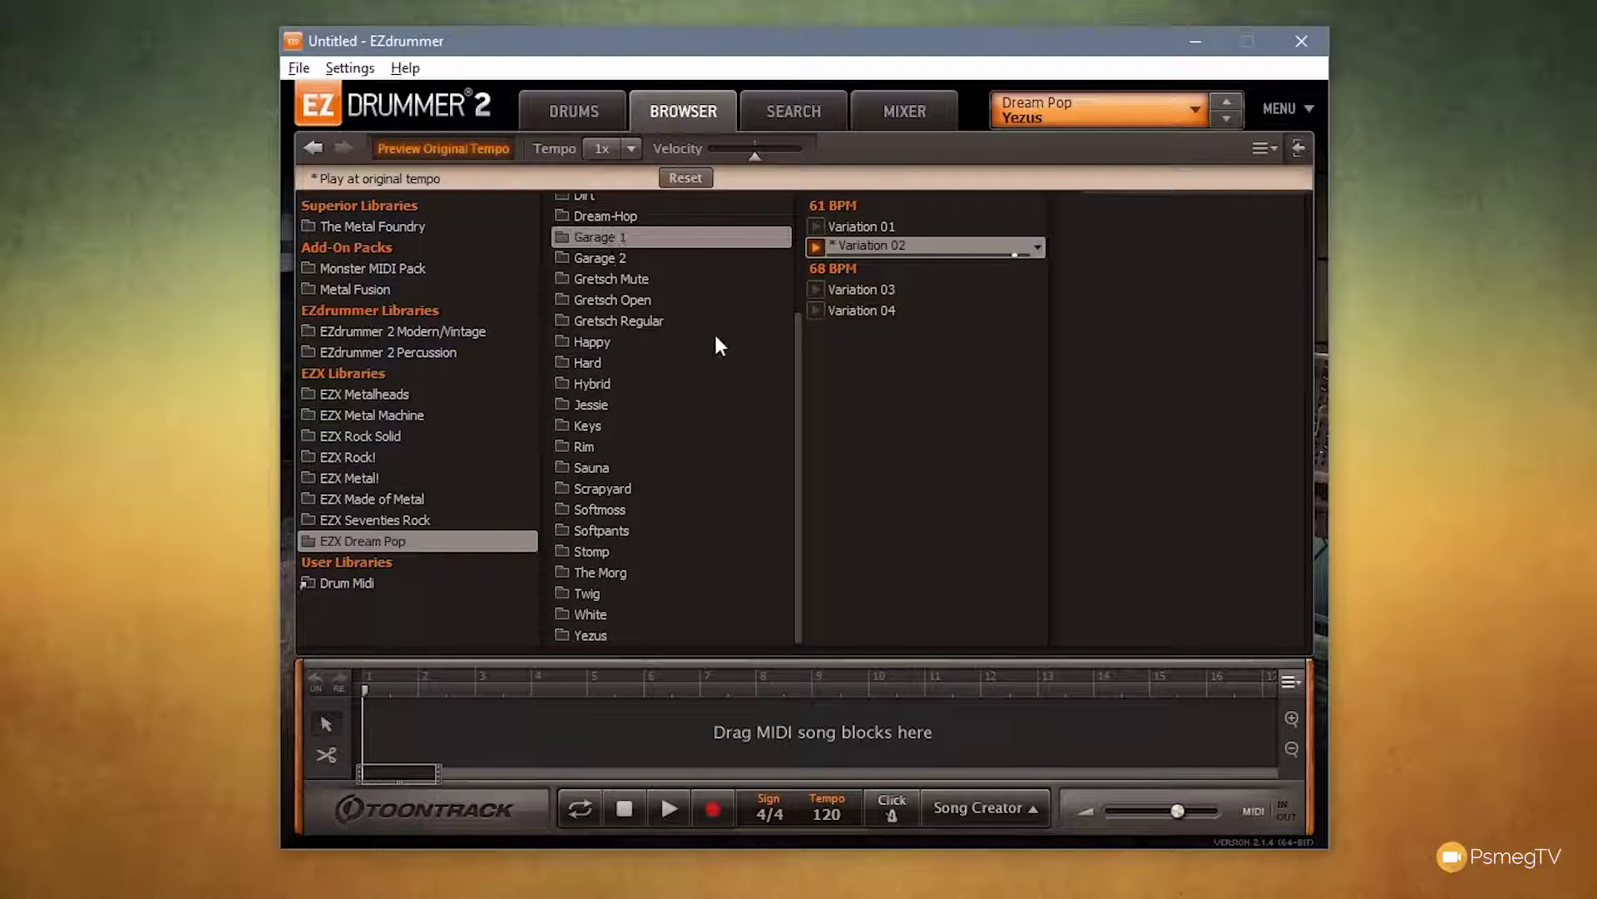
click(816, 311)
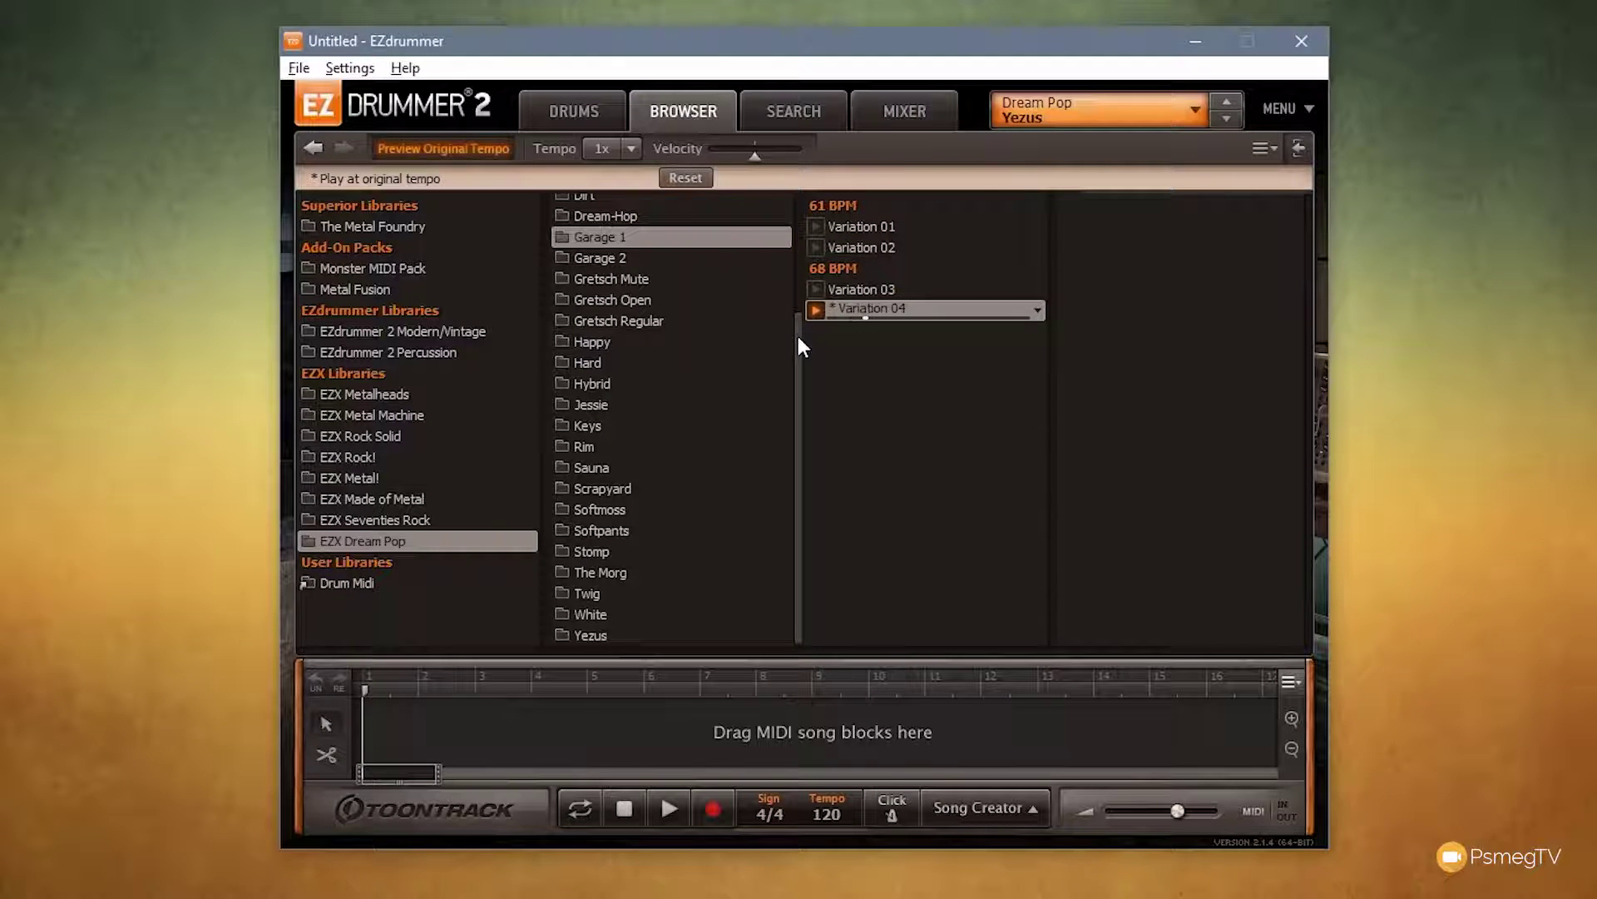
scroll(798, 337, up, 1)
click(598, 373)
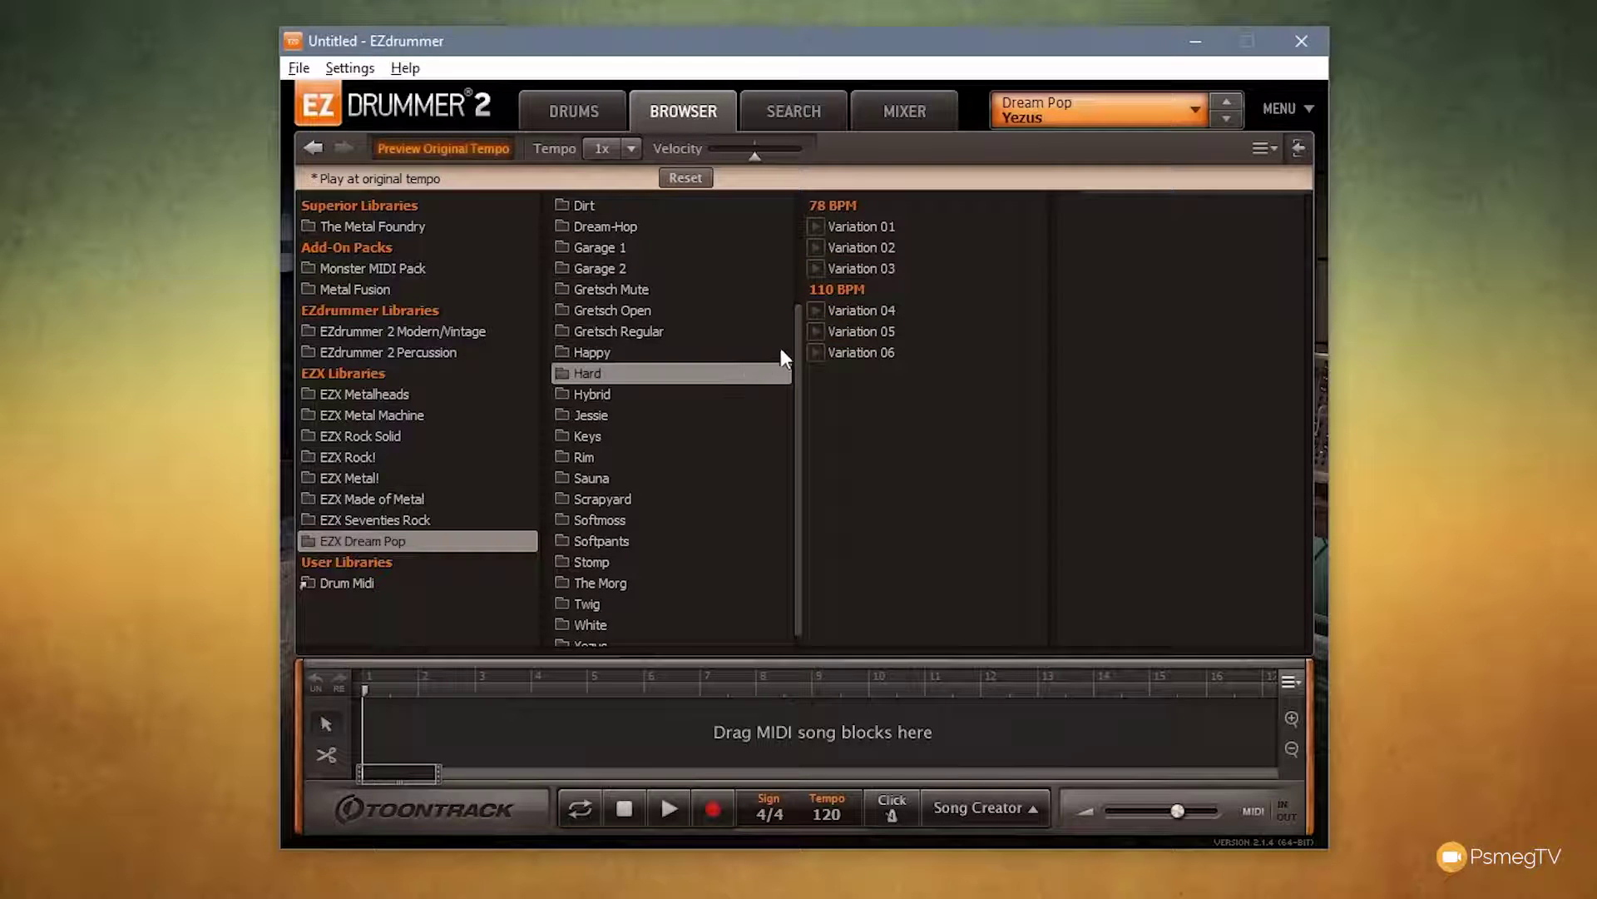
click(813, 353)
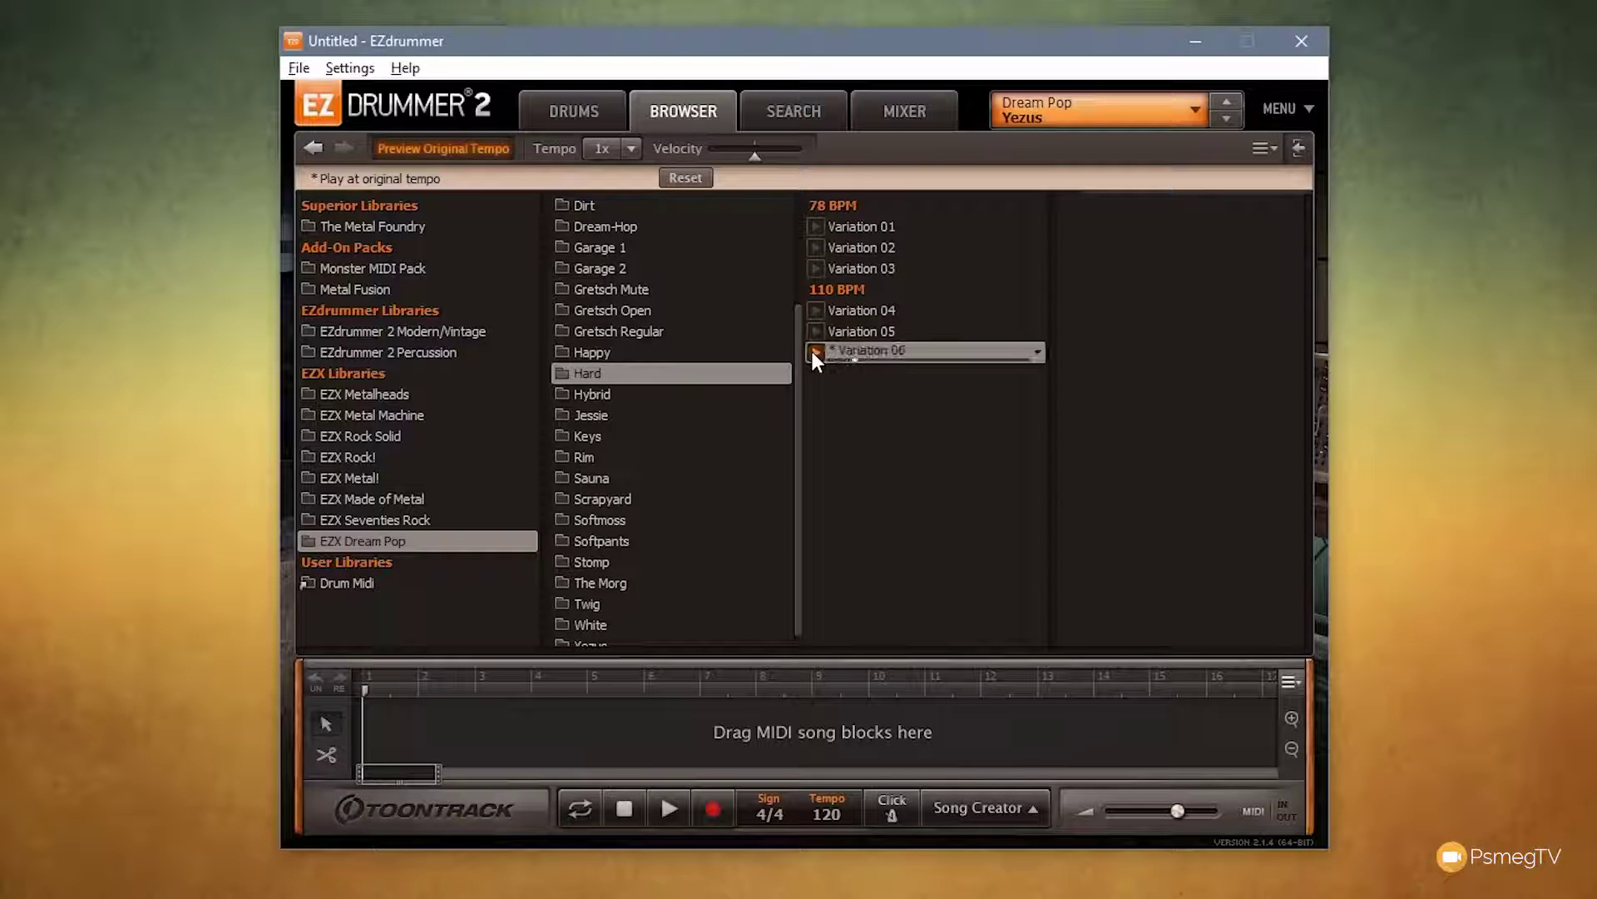
click(582, 110)
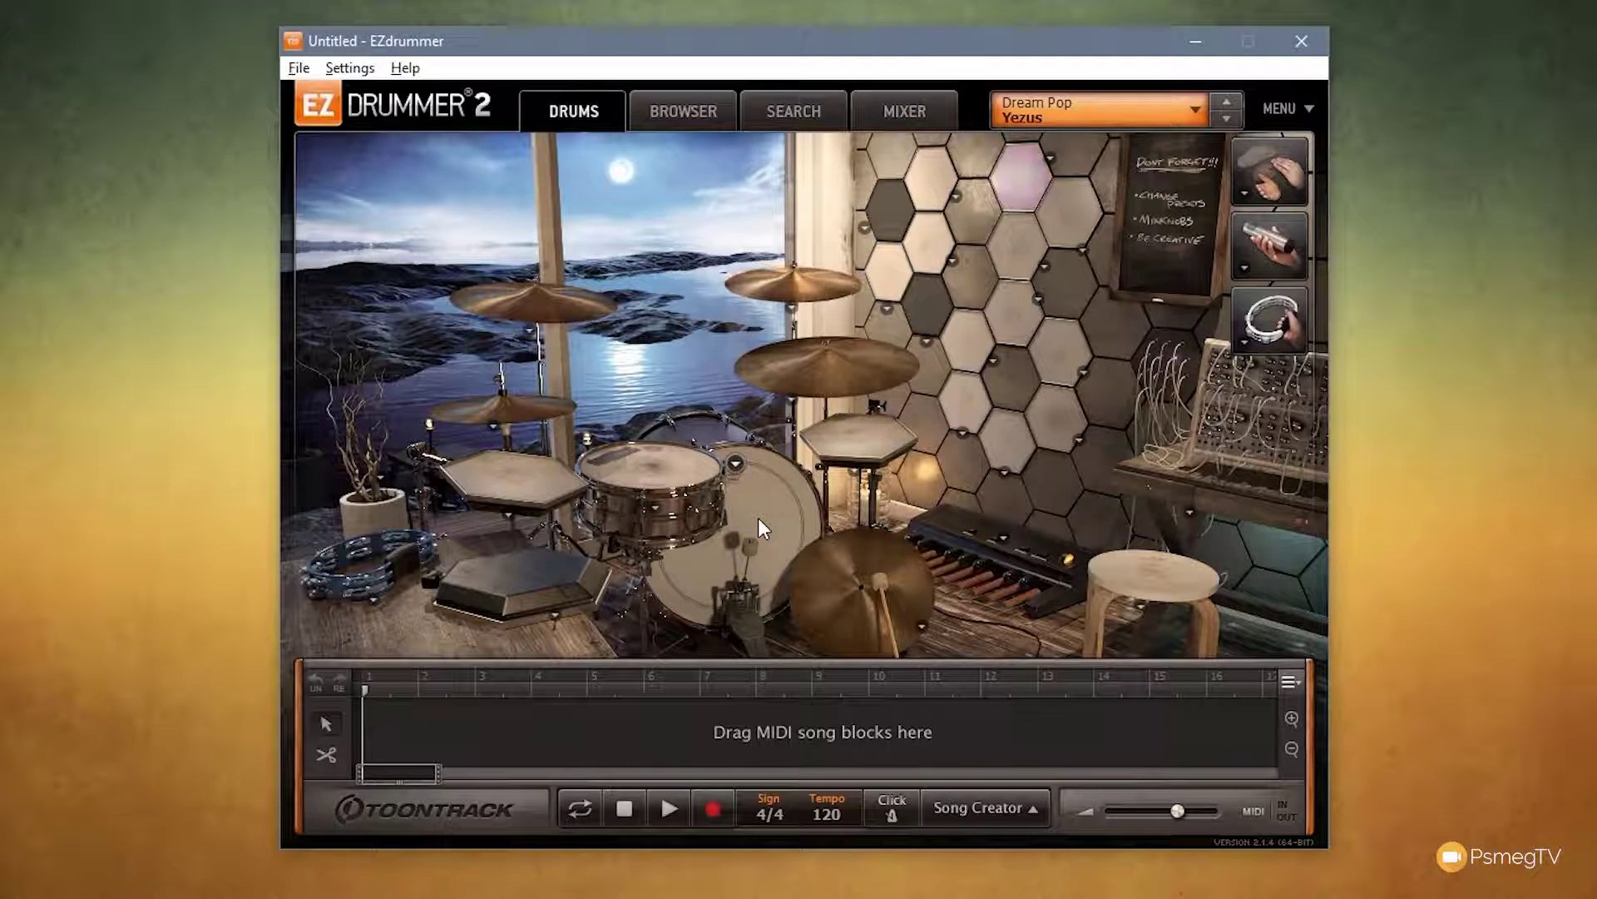
- Audition Variation 01 from the Dirt groove folder and turn off previewing at original tempo
click(682, 109)
click(617, 247)
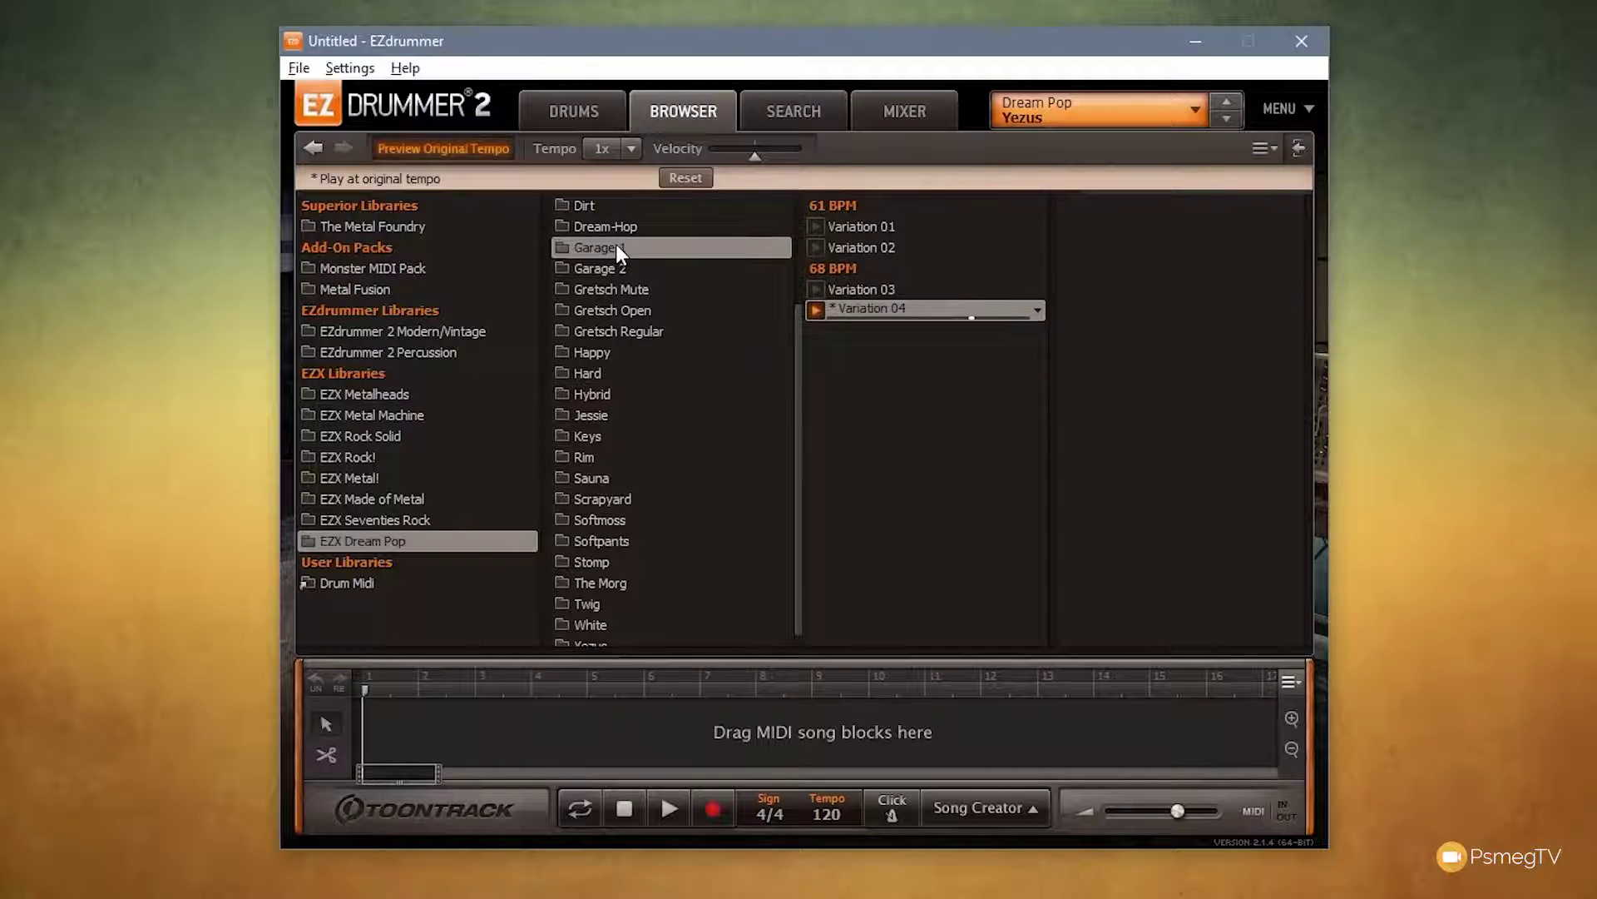
scroll(672, 254, up, 3)
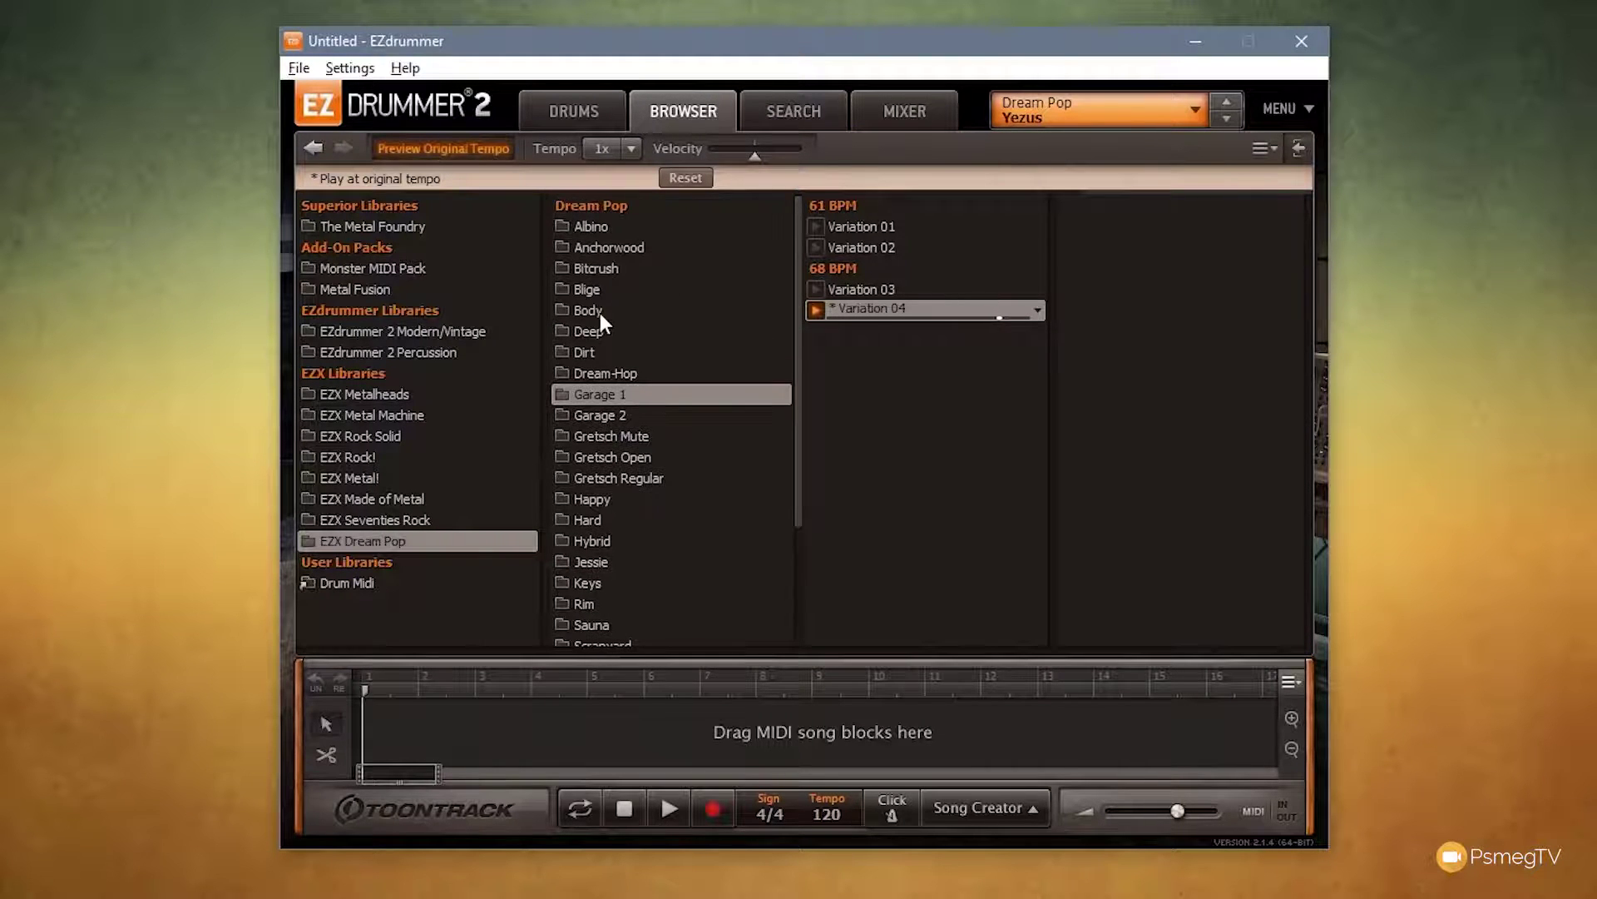
click(559, 350)
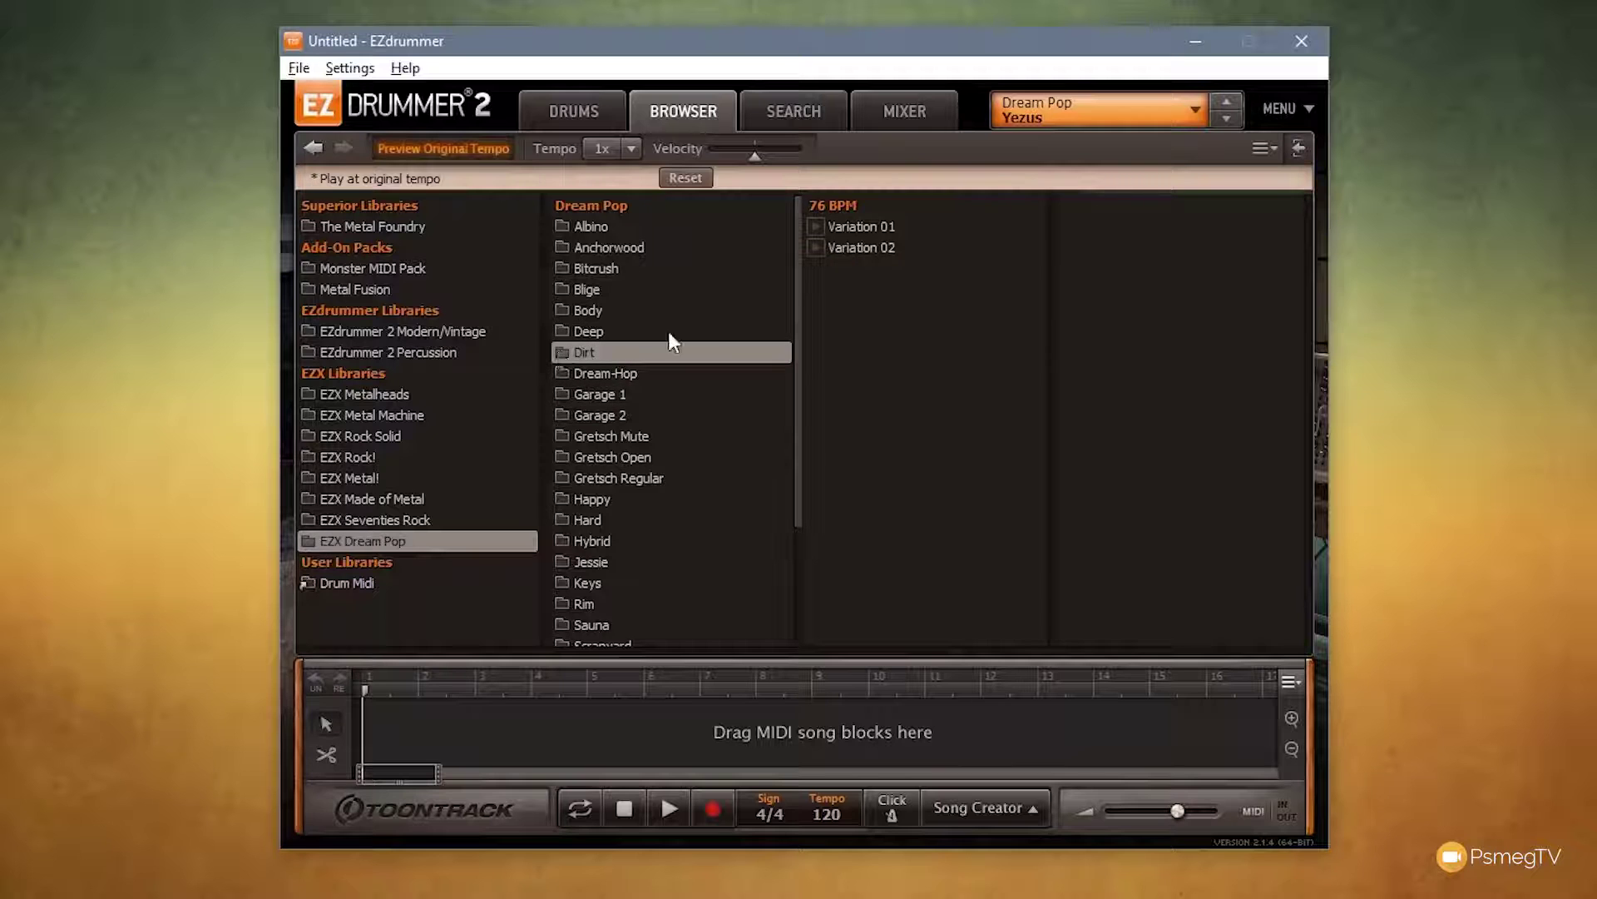
click(814, 225)
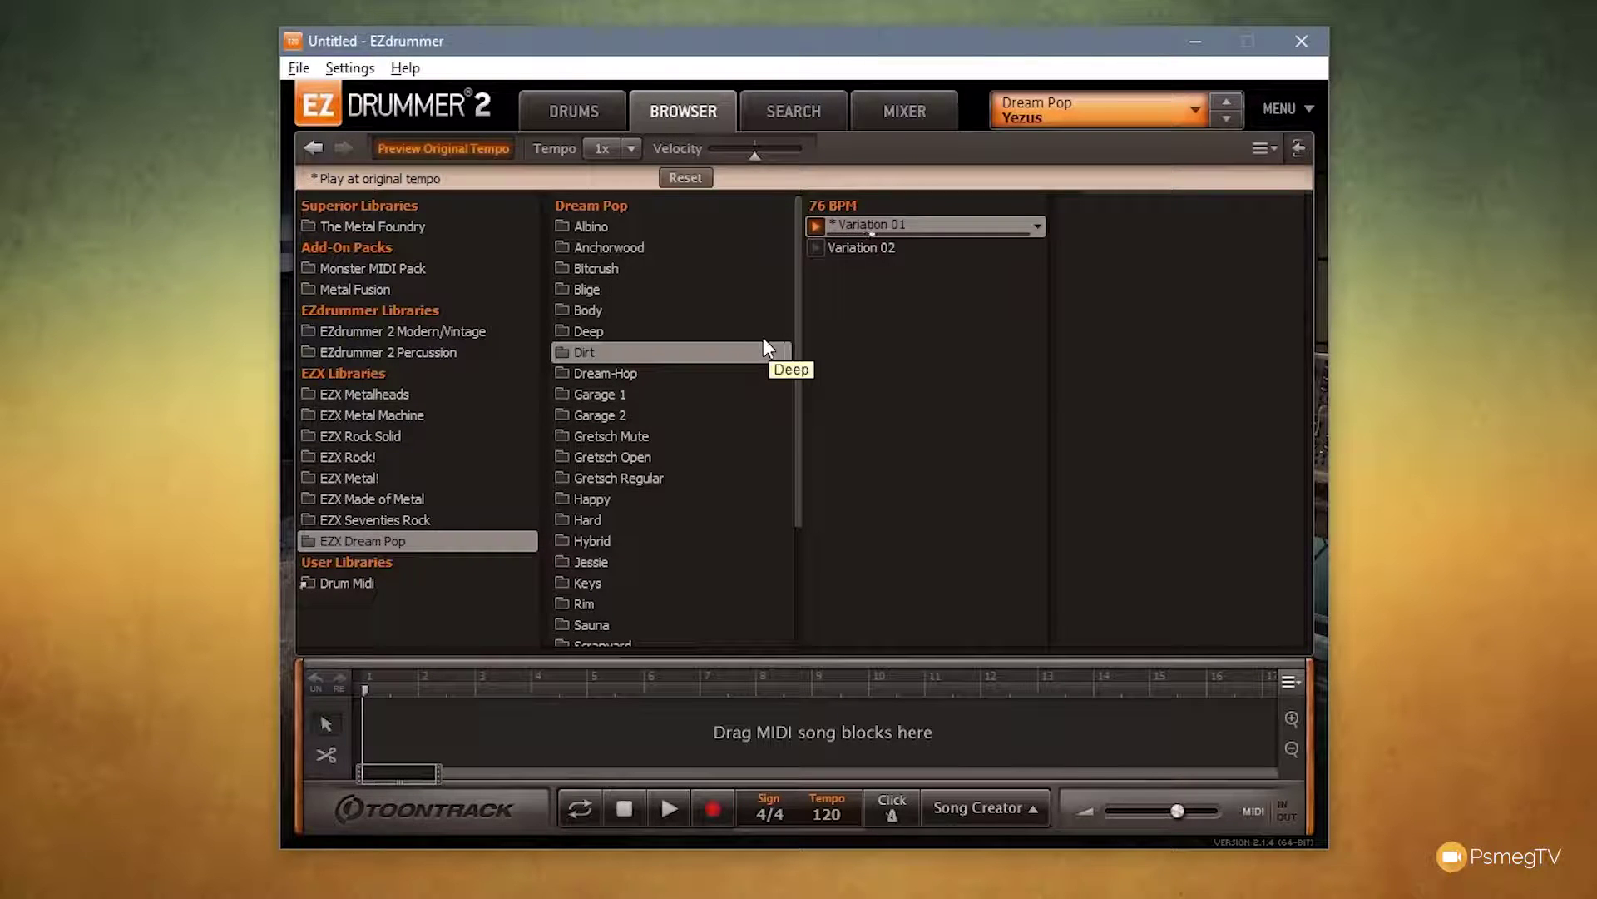
click(471, 147)
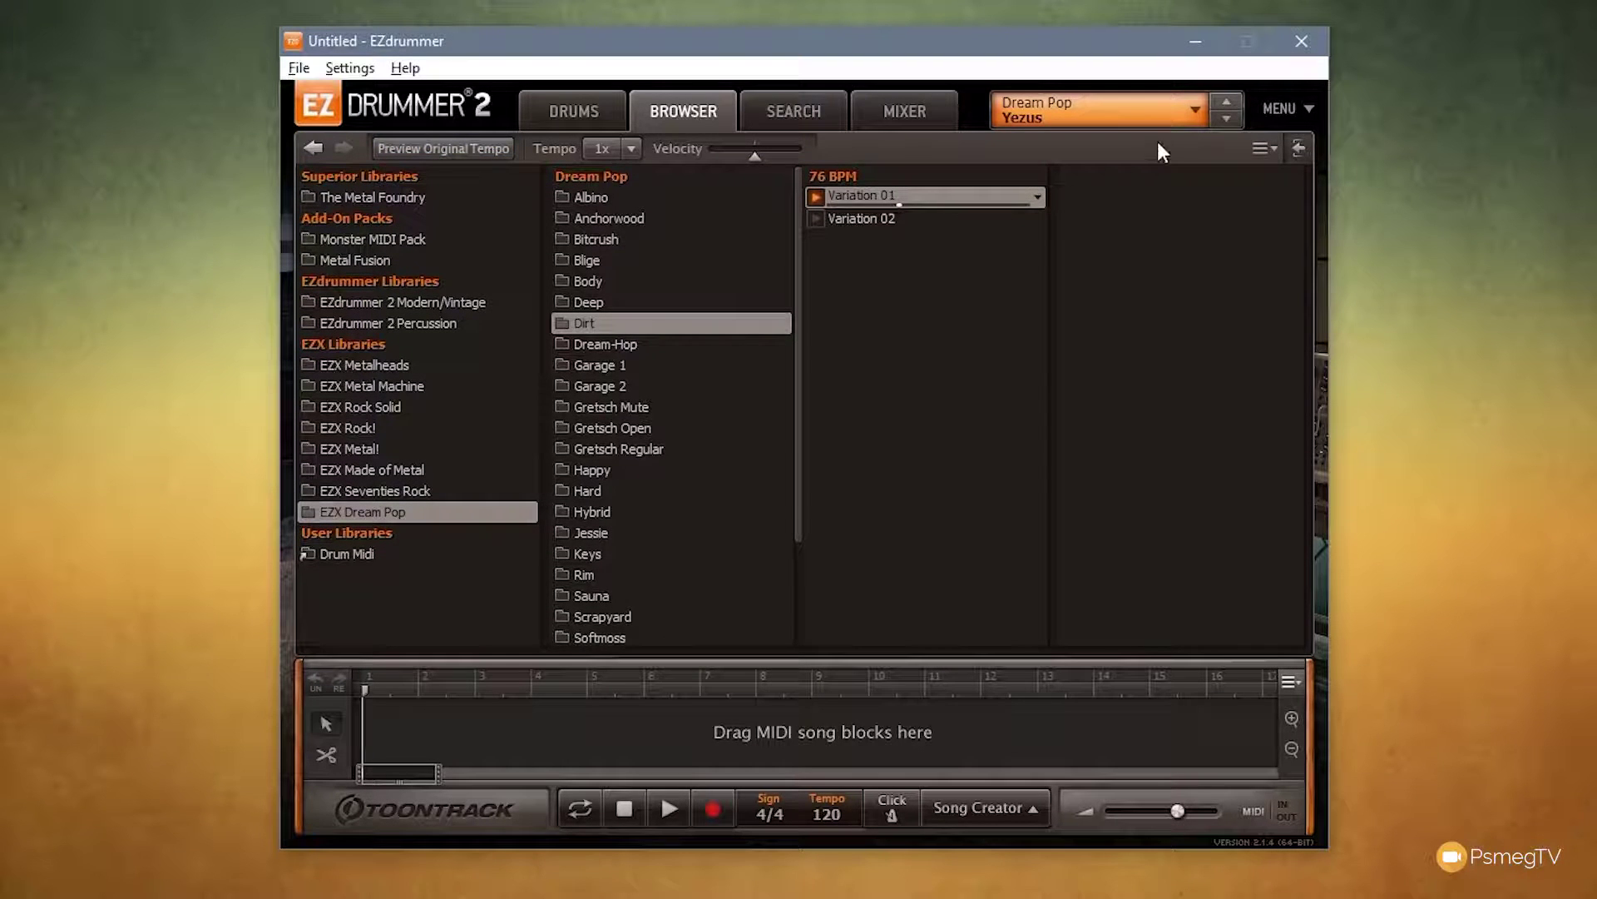
- Load the Dream Pop Garage 1 kit preset while the Dirt groove plays
click(1194, 111)
mouse_move(1174, 143)
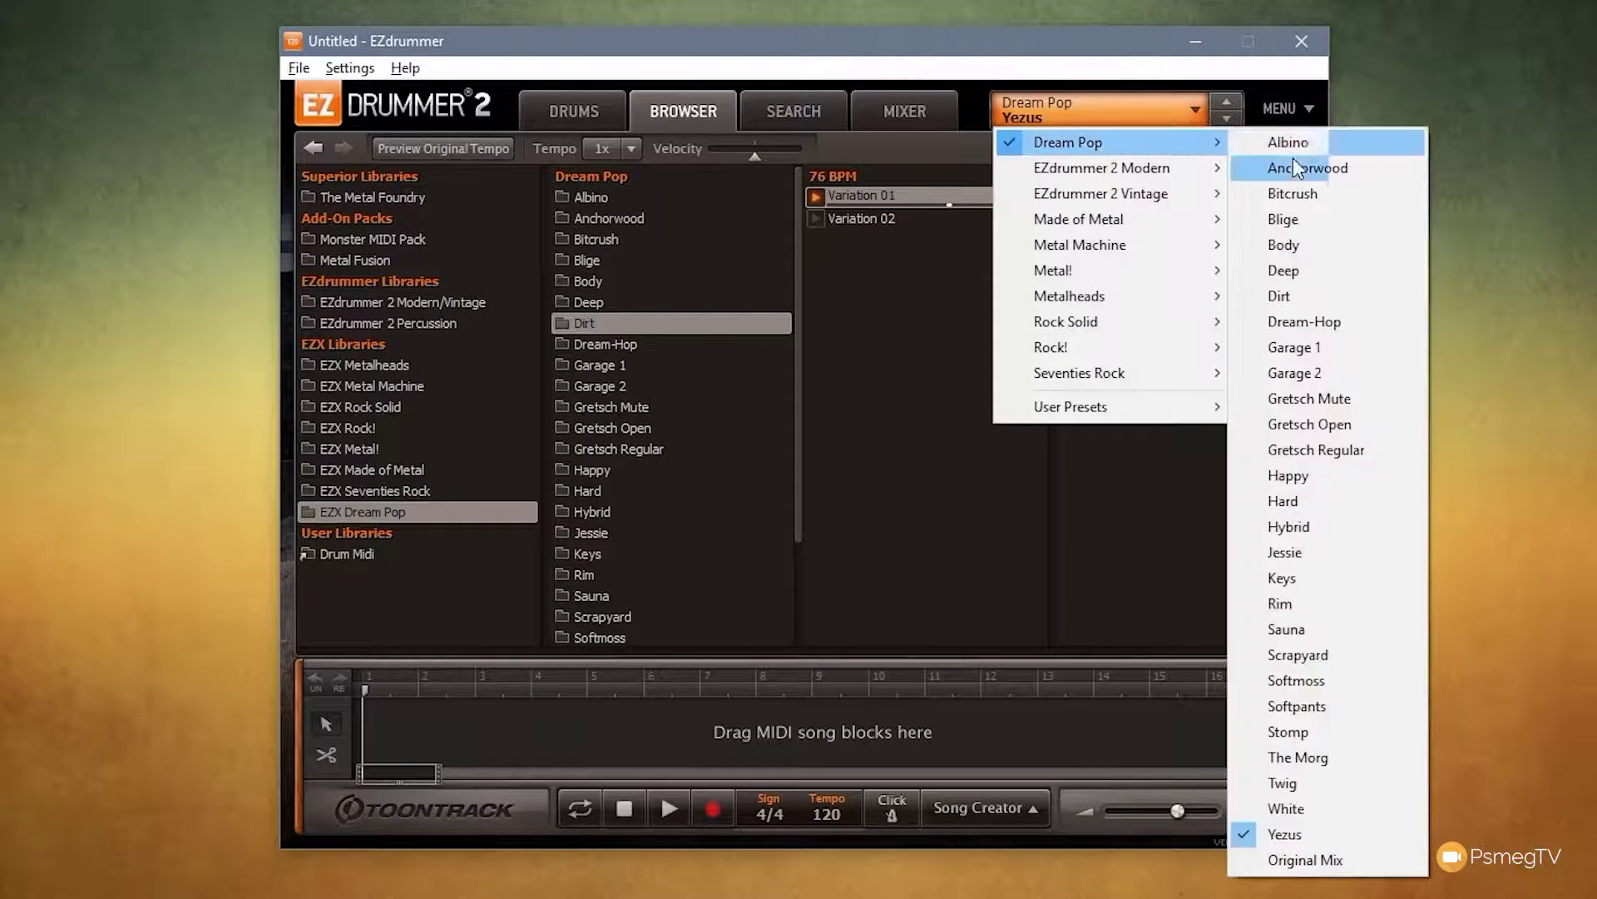
click(1282, 345)
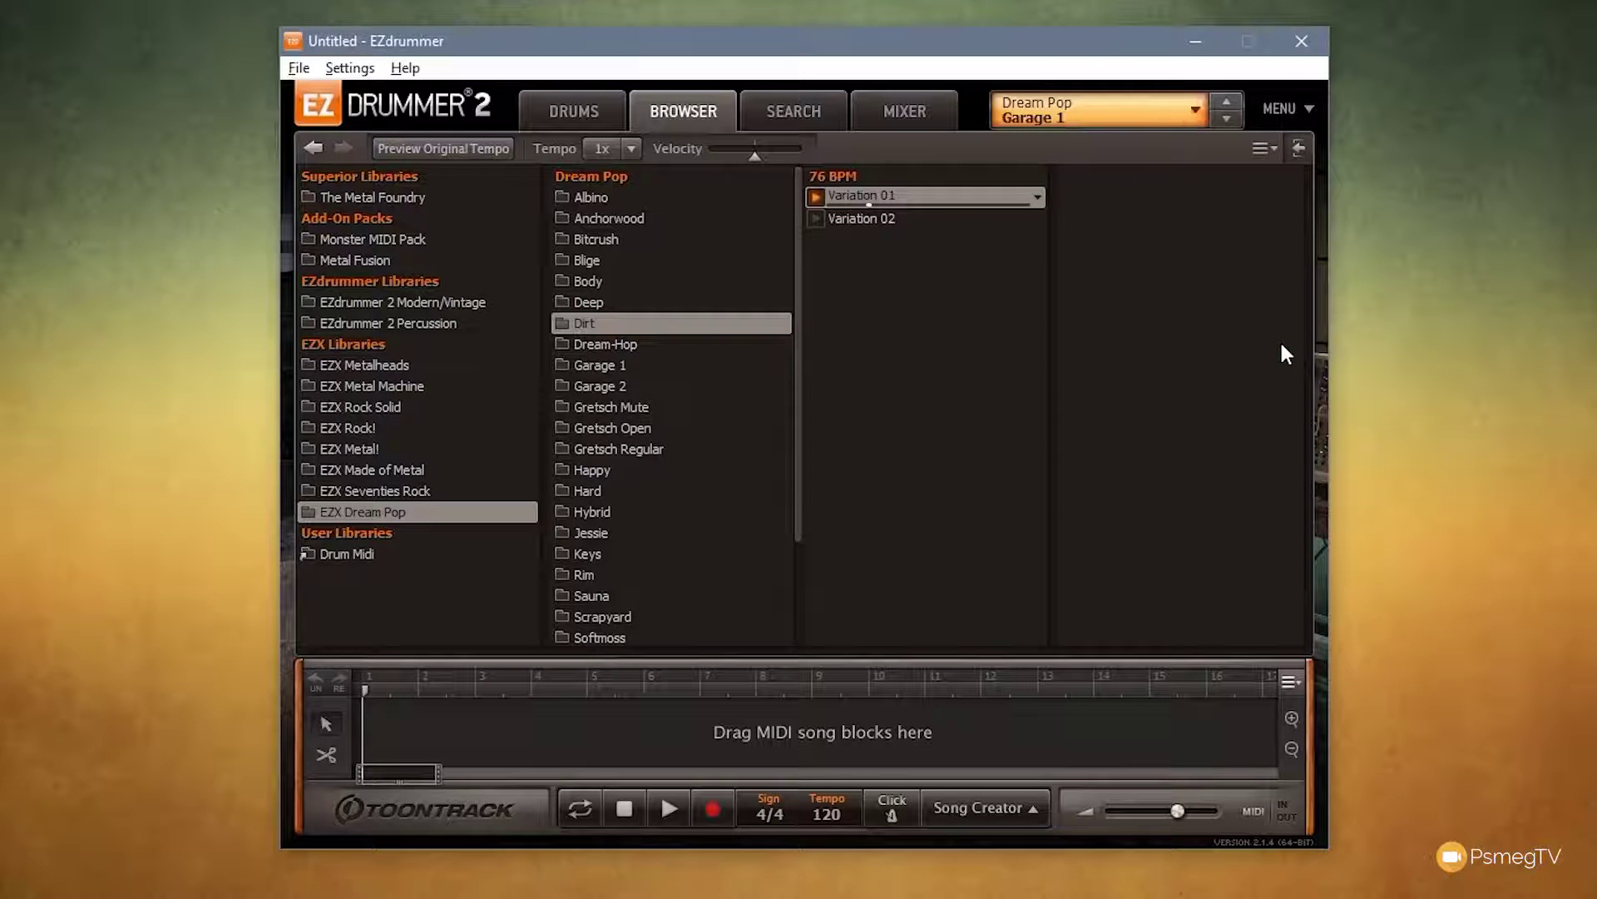
- Load the Dream Pop Dirt kit preset and preview Variation 02 of the Dirt grooves
click(1197, 112)
mouse_move(1190, 155)
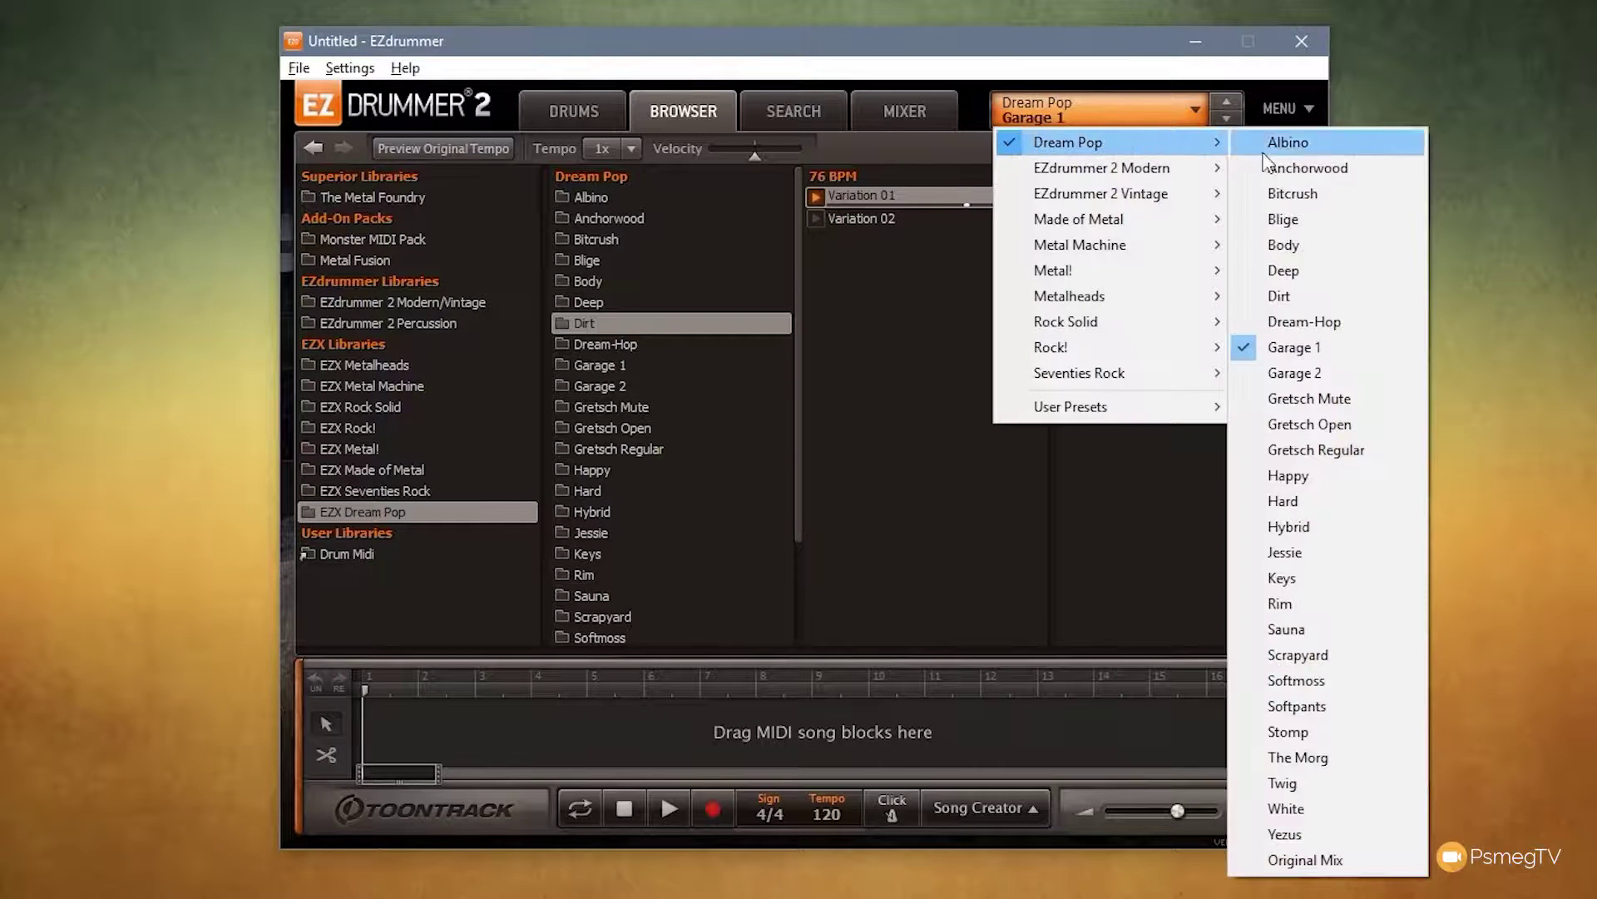
click(1282, 294)
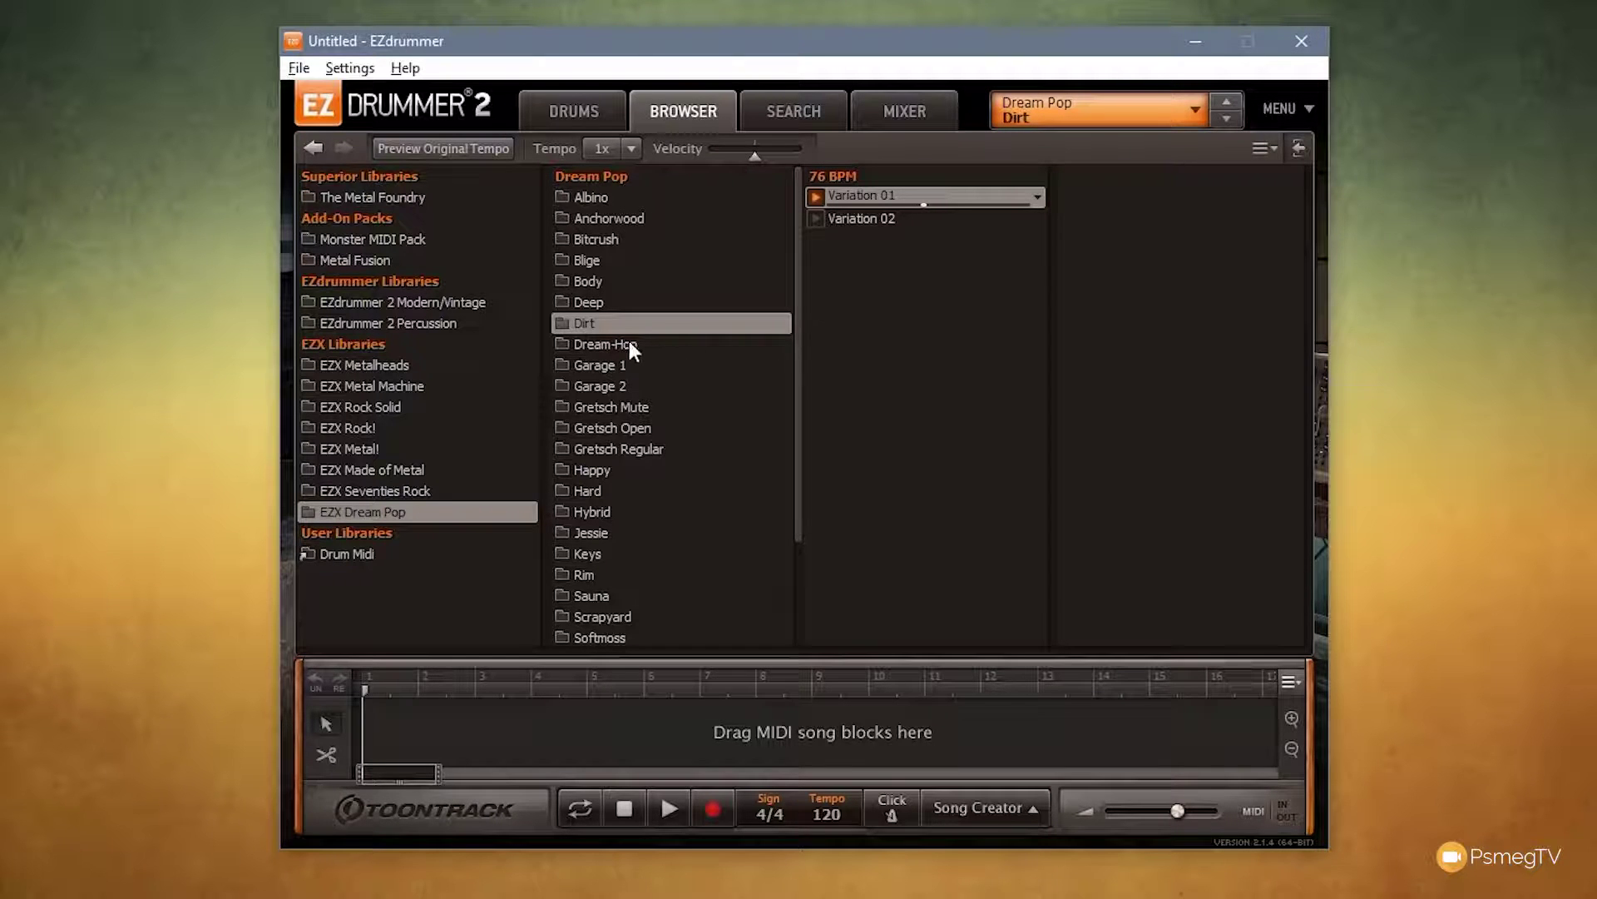
click(816, 221)
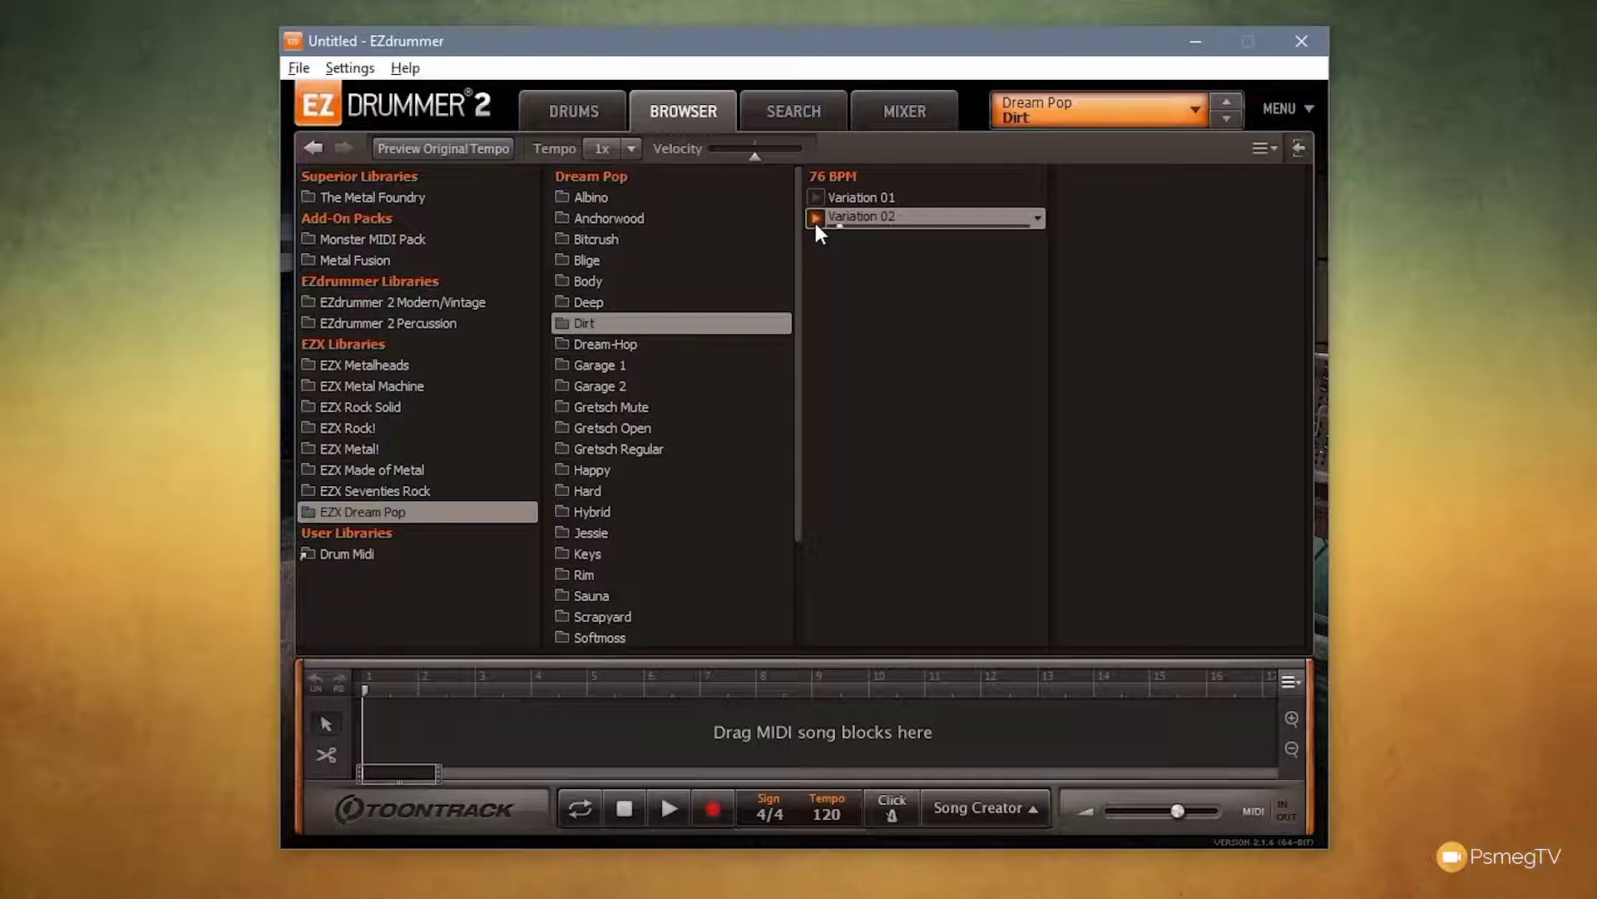
- Turn on previewing at original tempo and audition Variation 01 from the Dream Pop Bitcrush groove folder
click(462, 148)
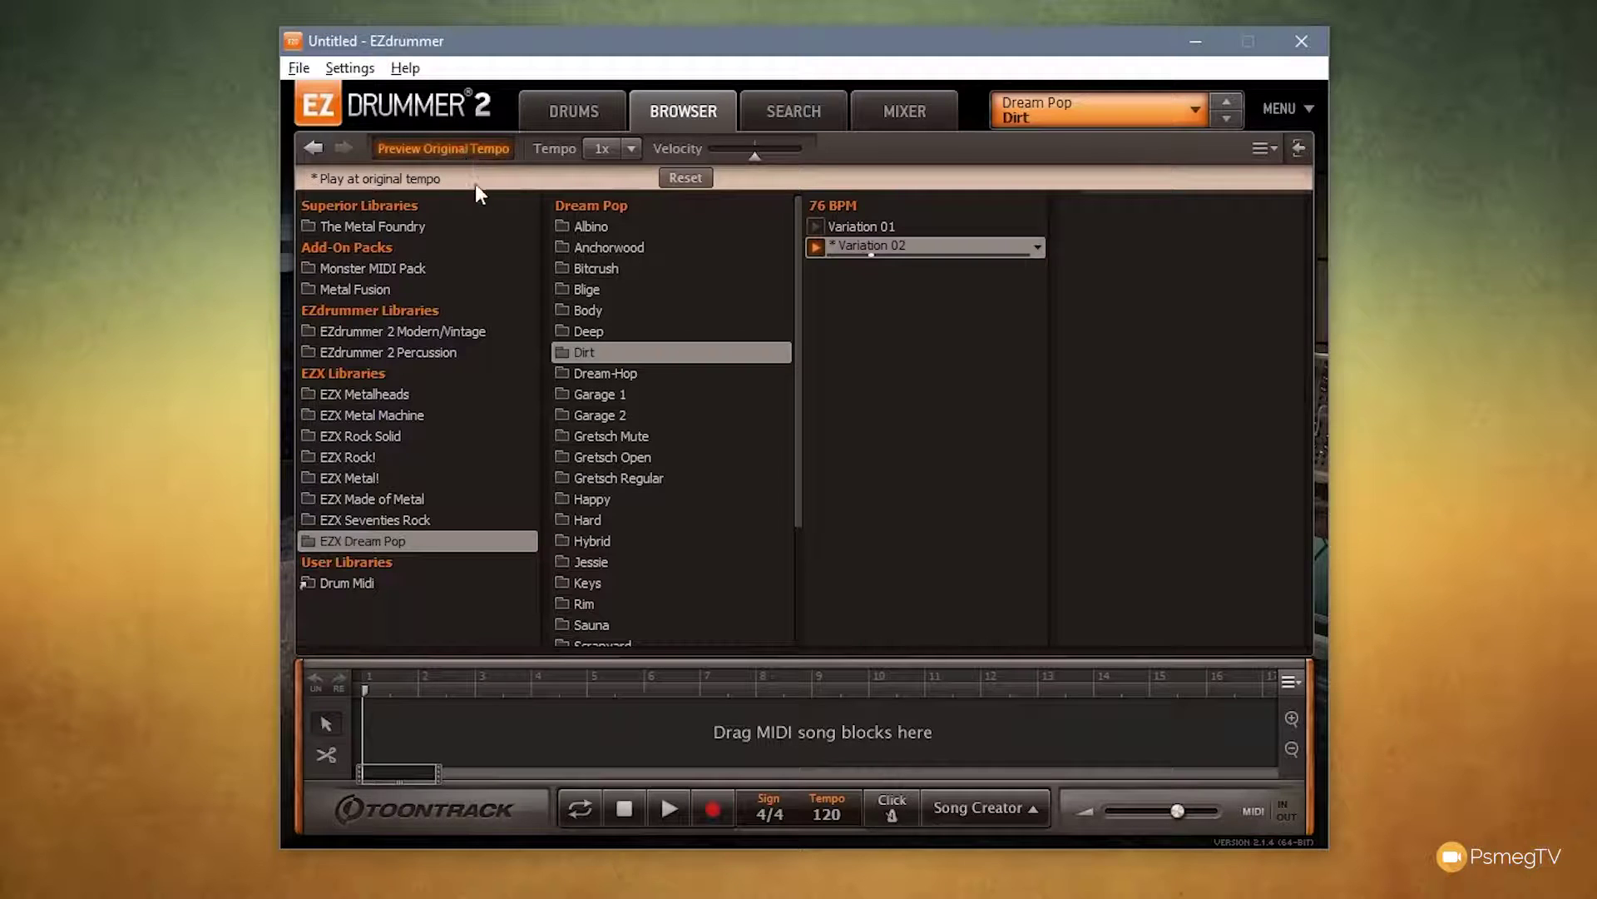
click(583, 268)
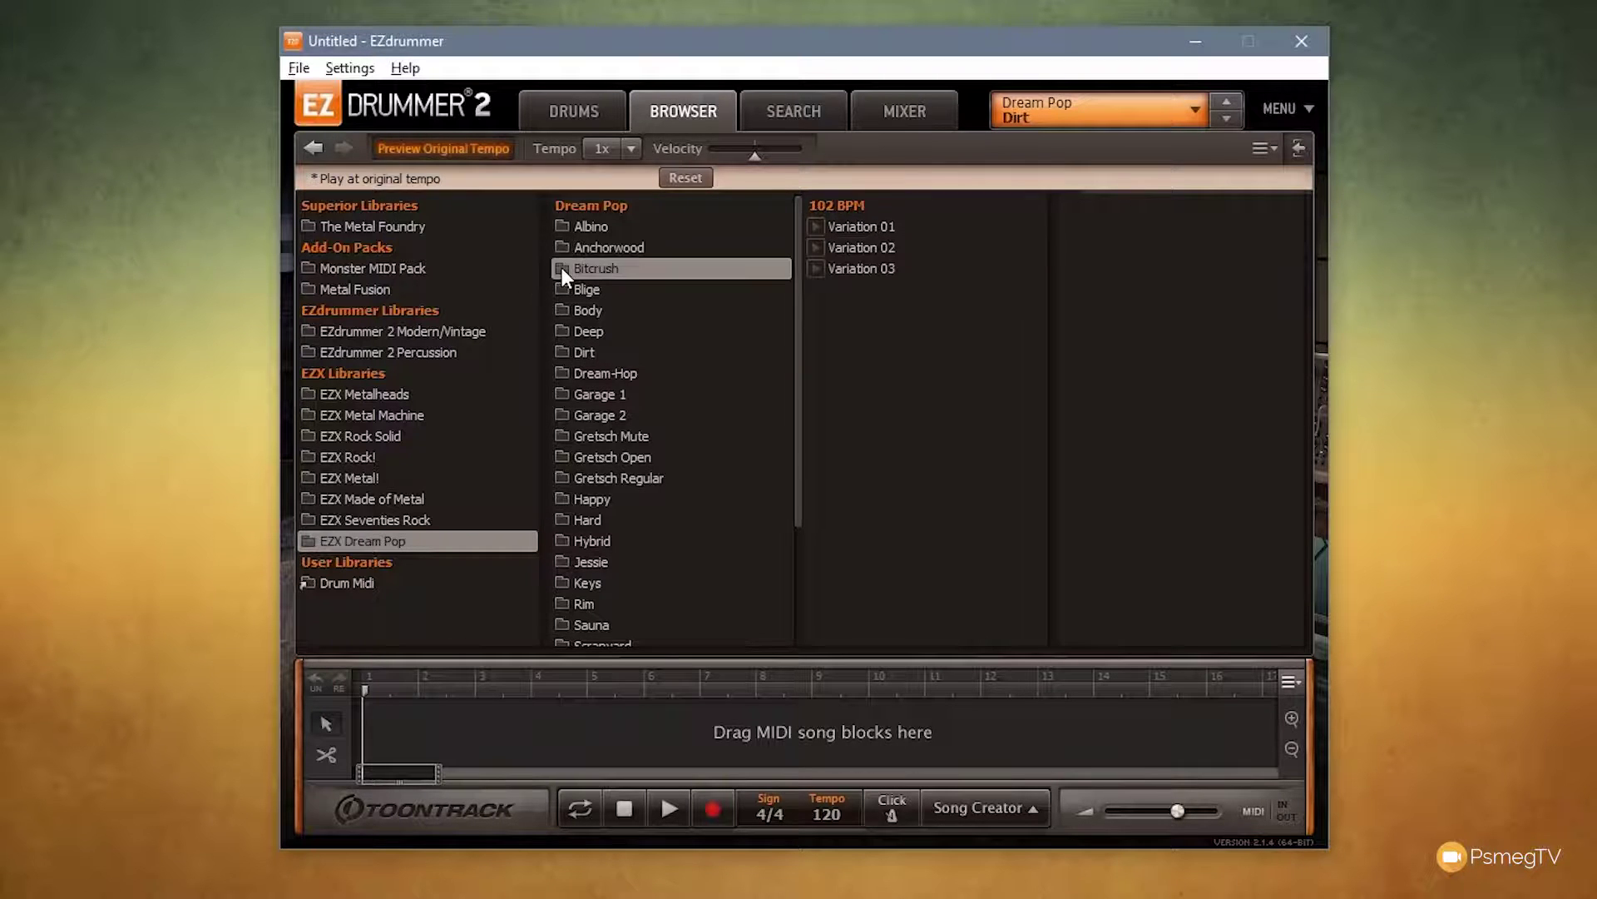
click(815, 223)
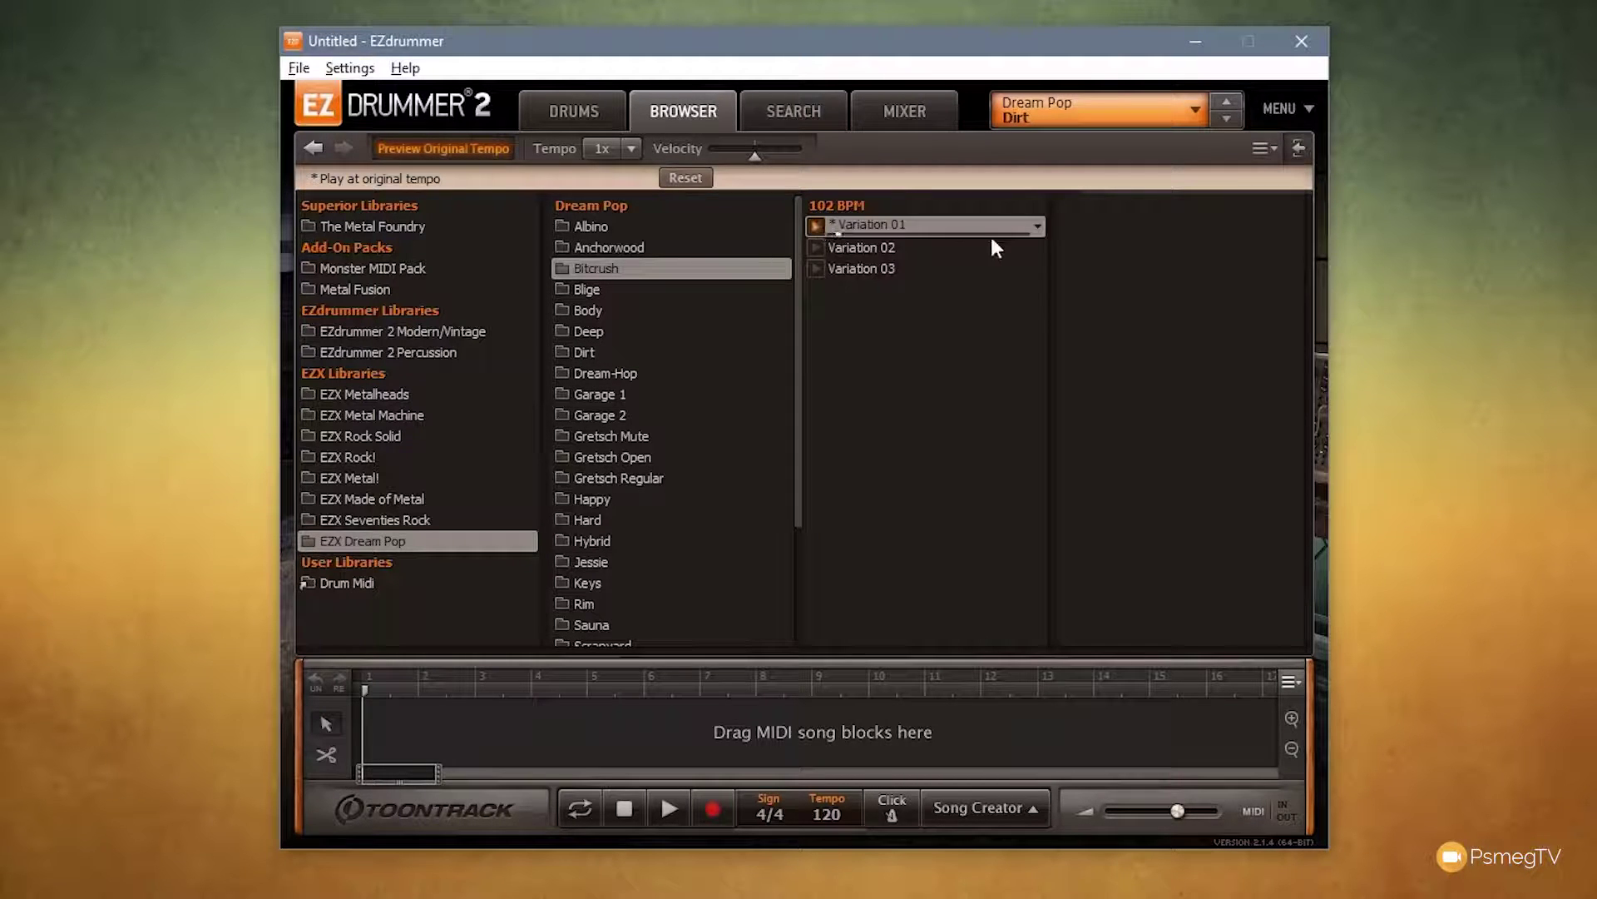
- Load the Dream Pop Bitcrush kit preset while the Bitcrush groove plays
click(1197, 108)
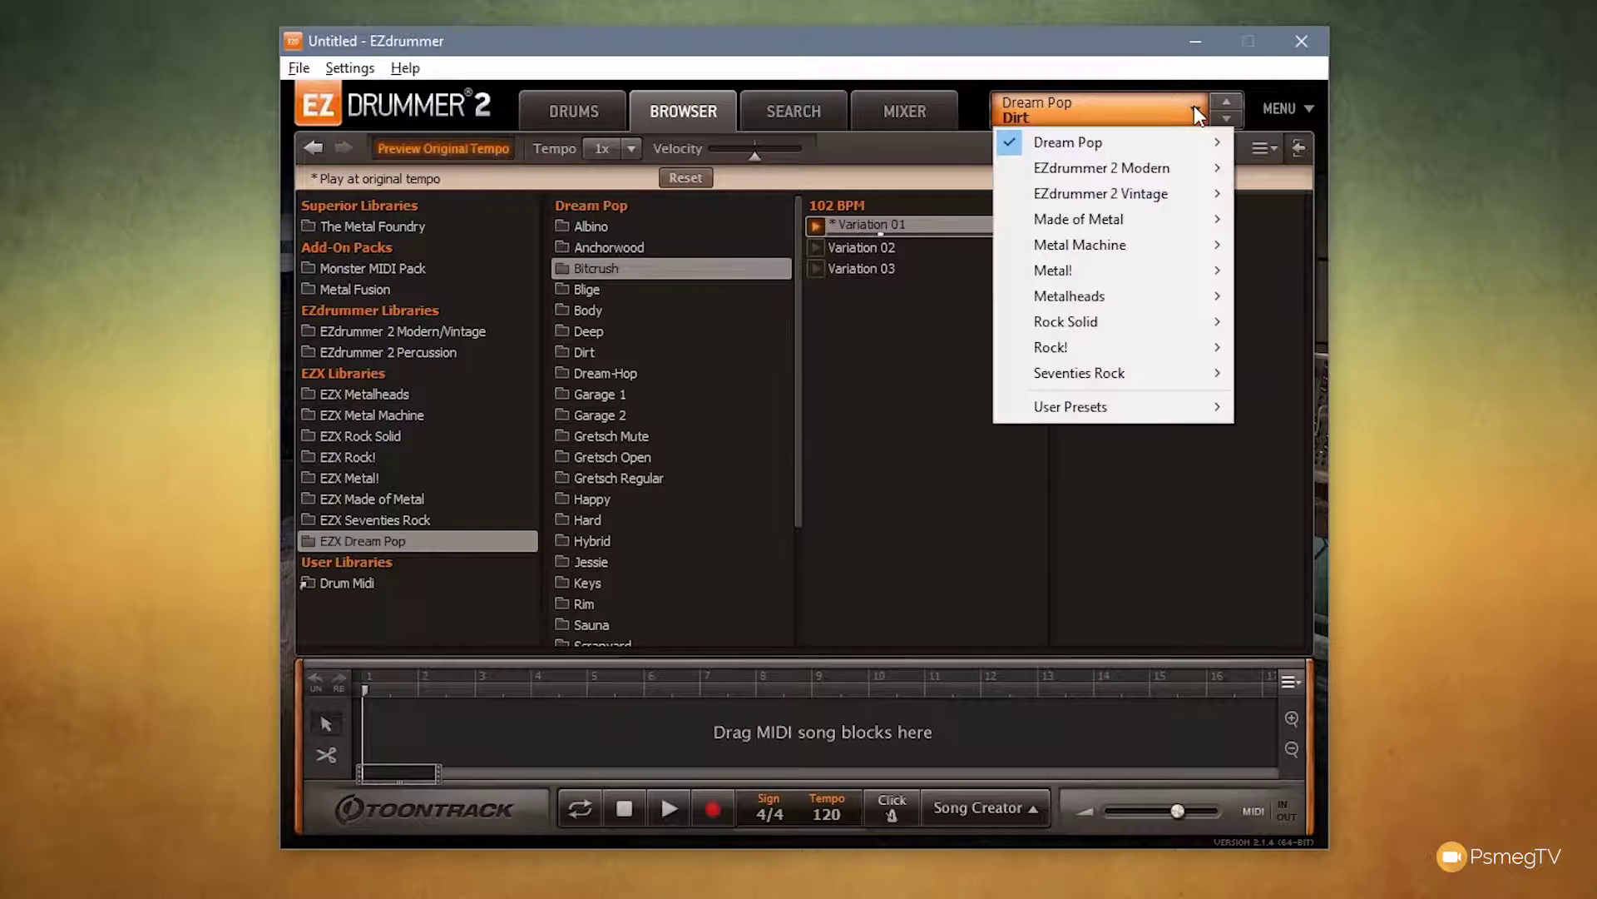
mouse_move(1183, 139)
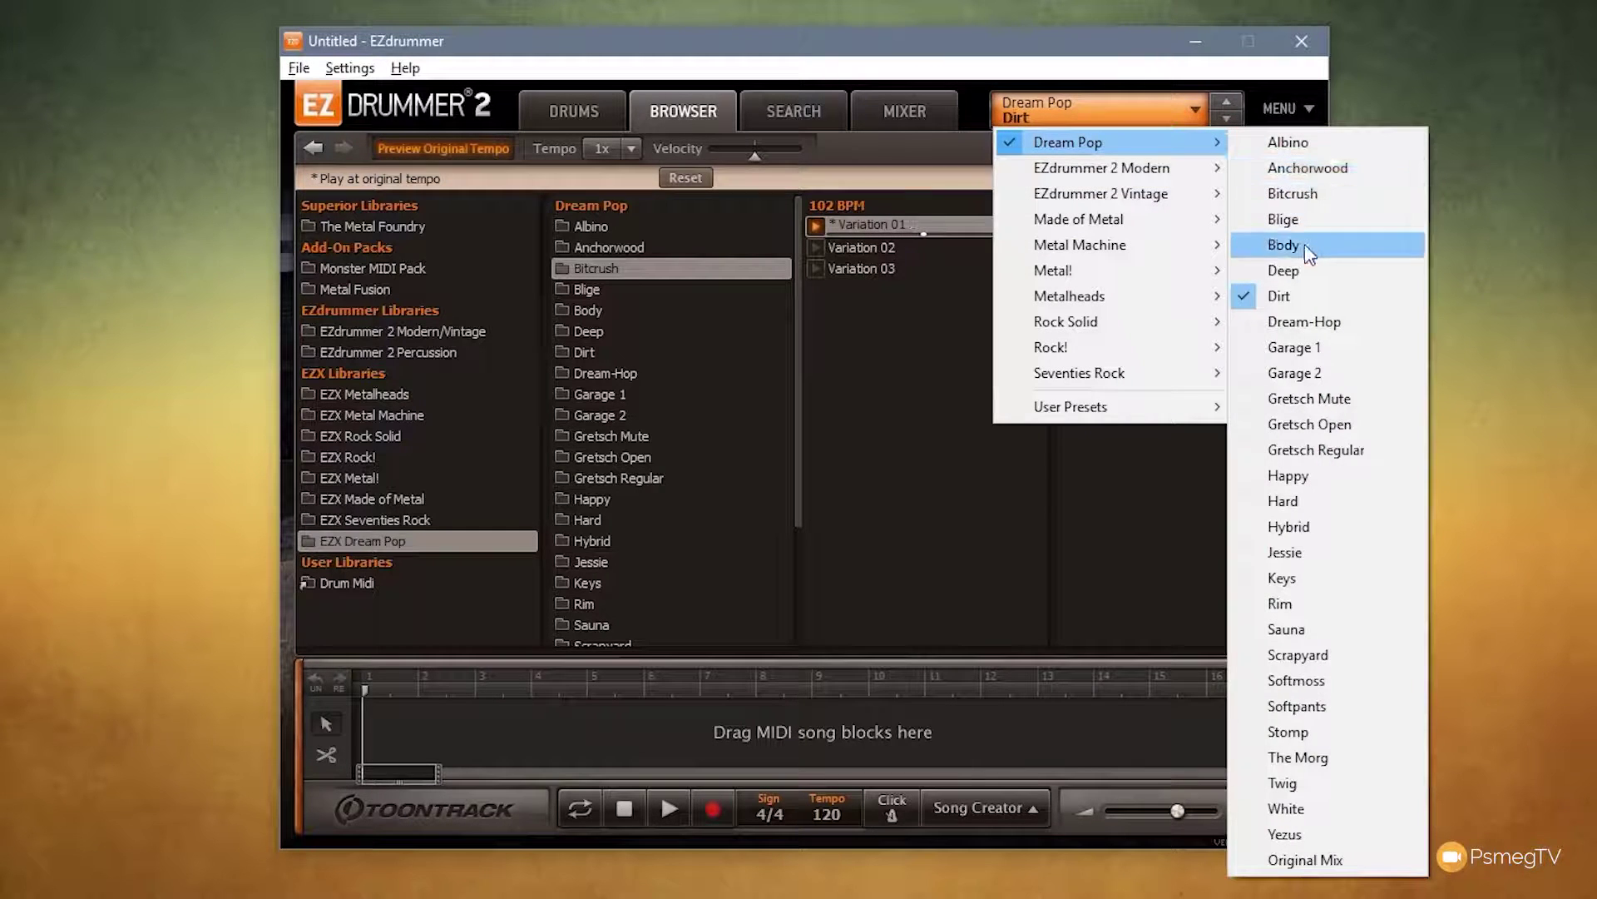
click(1301, 195)
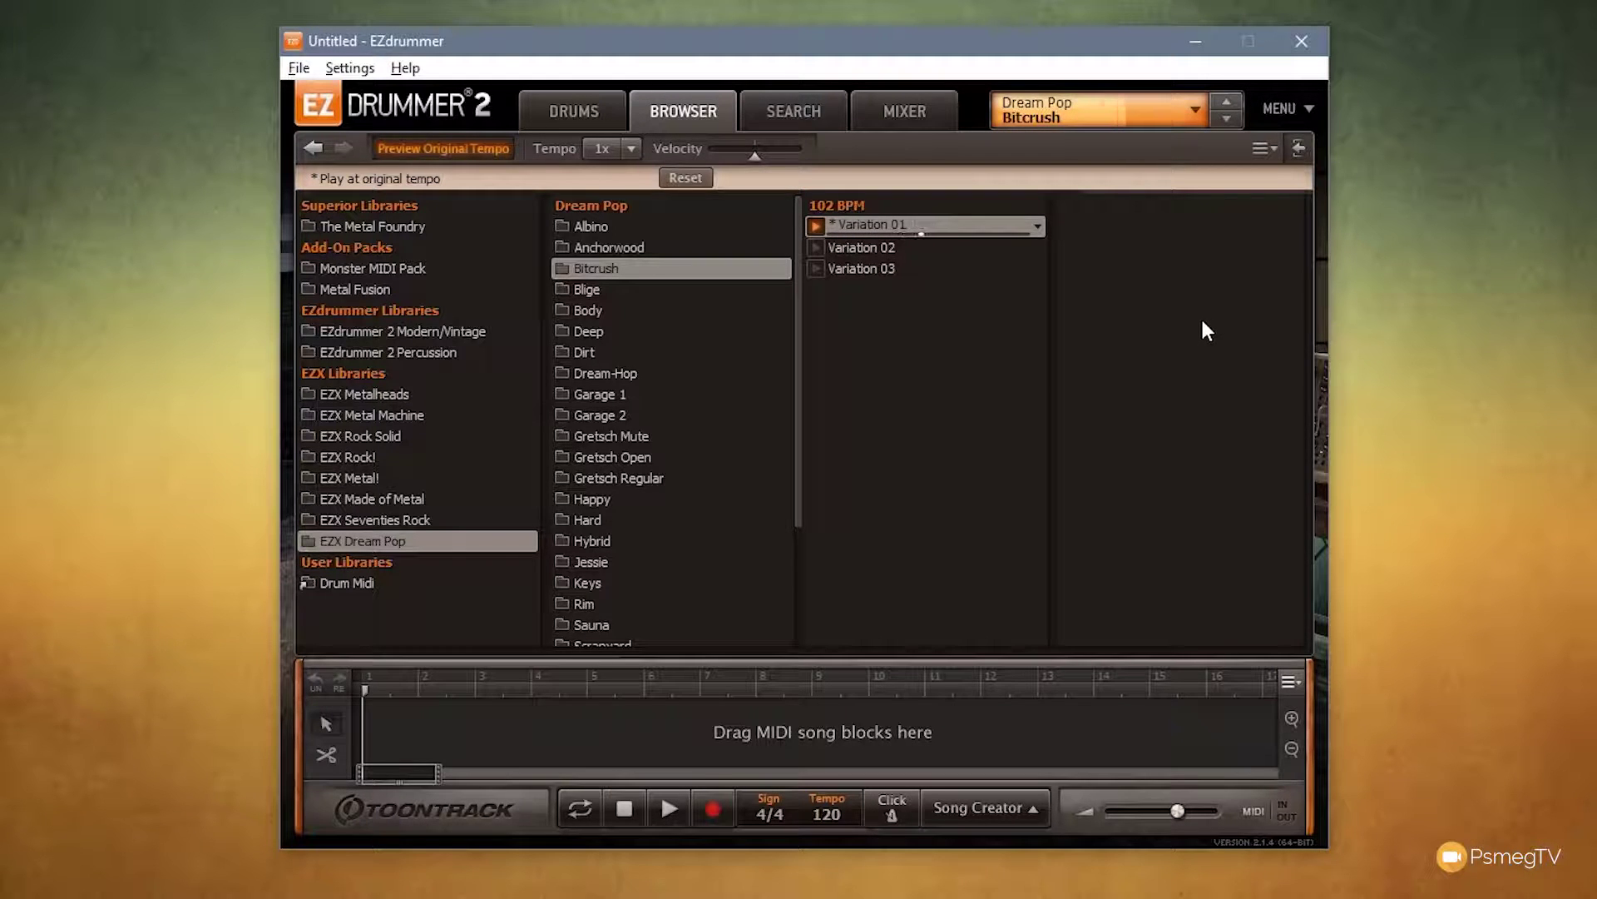
- View the Bitcrush drum kit, audition the bass pedal keyboard on the floor, and return to the groove browser
click(572, 107)
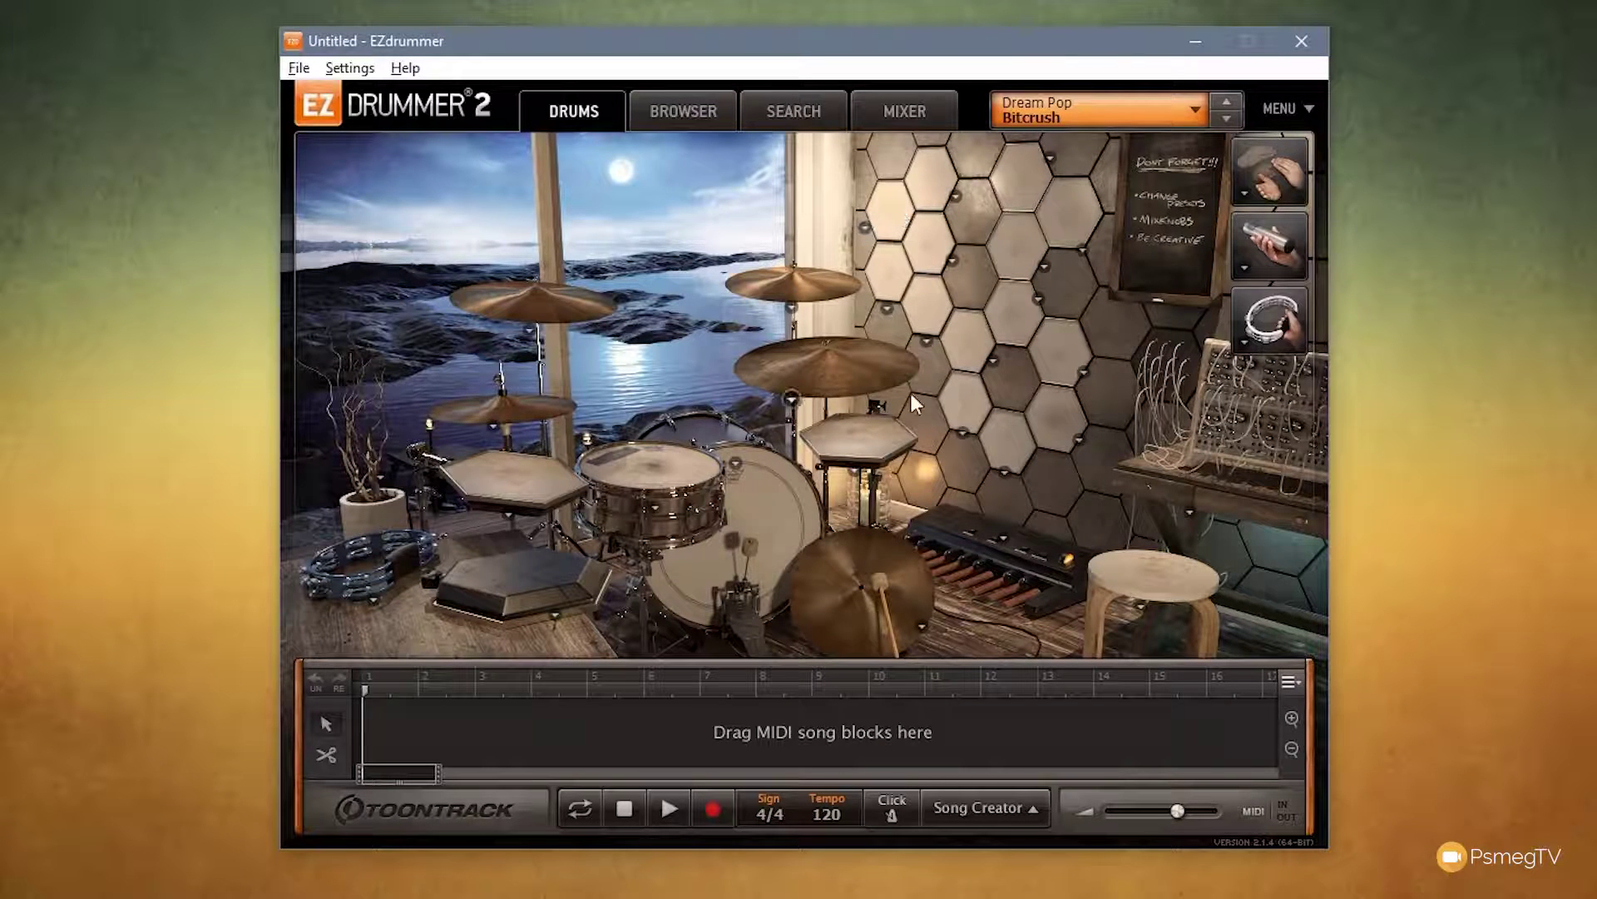
click(985, 575)
click(680, 109)
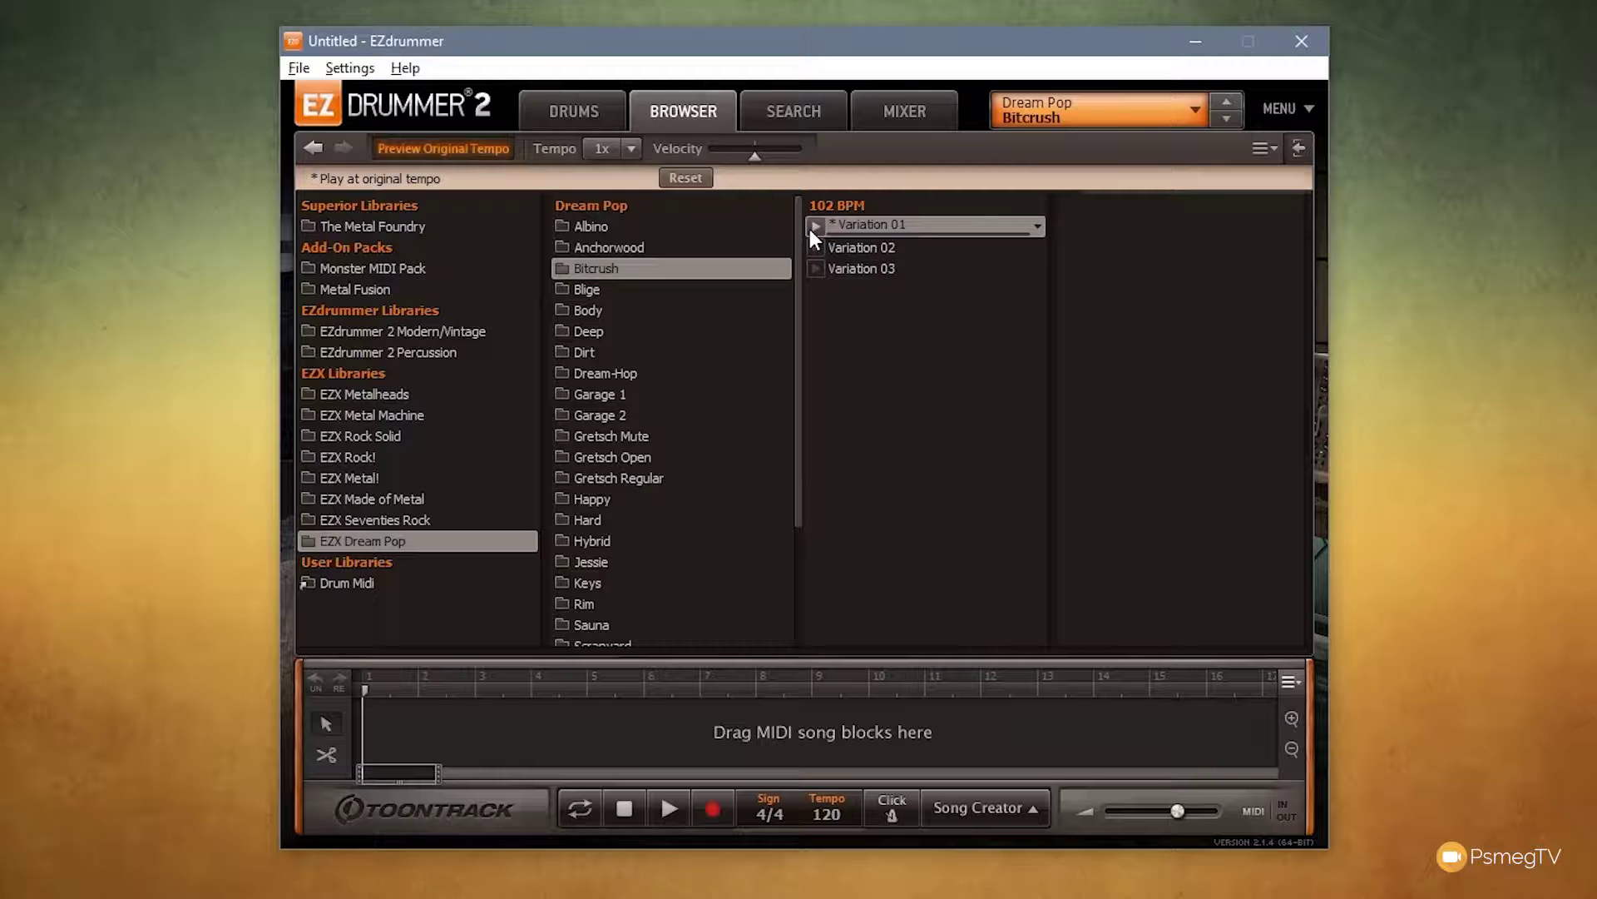
- Look over the list of Dream Pop kit presets, keep Bitcrush loaded, and display the drum kit again
click(1191, 107)
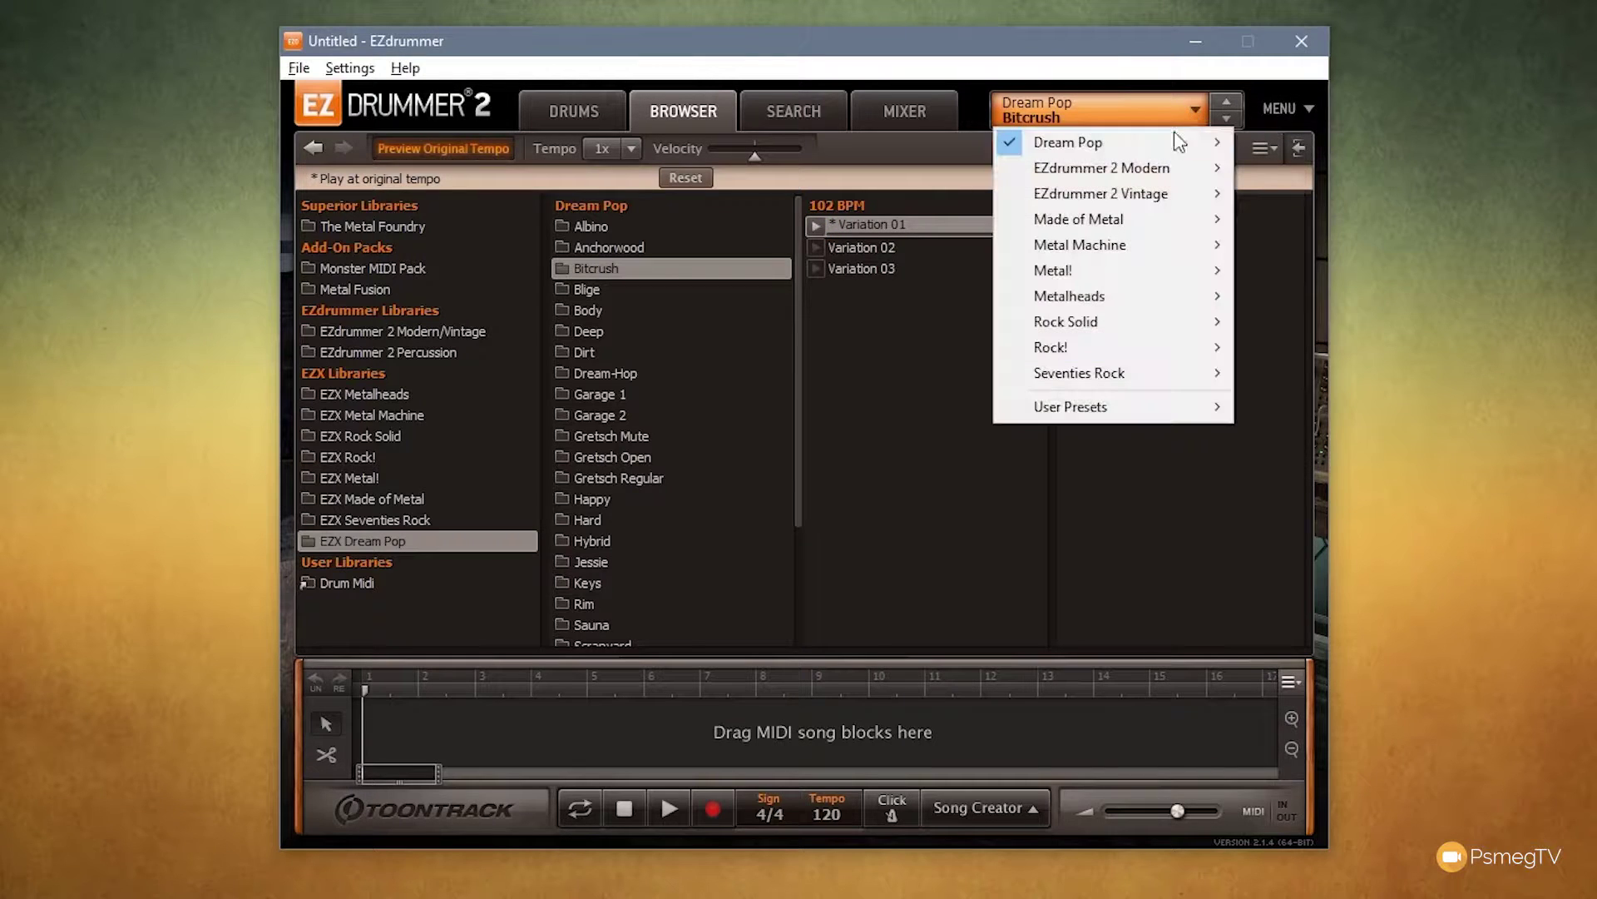
mouse_move(1171, 137)
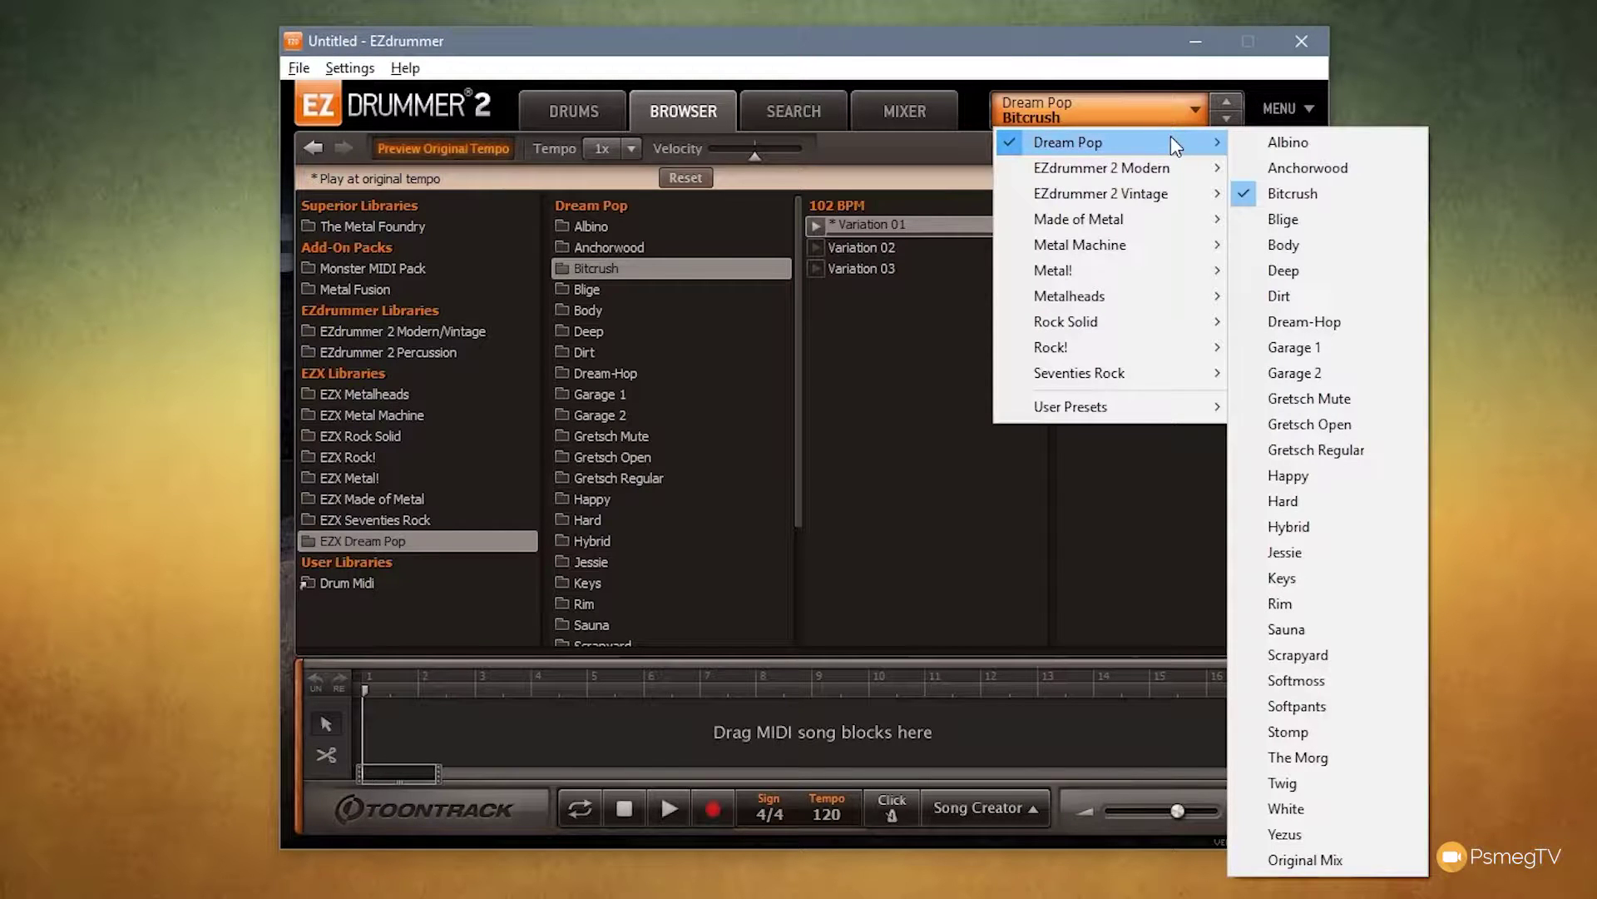
click(582, 185)
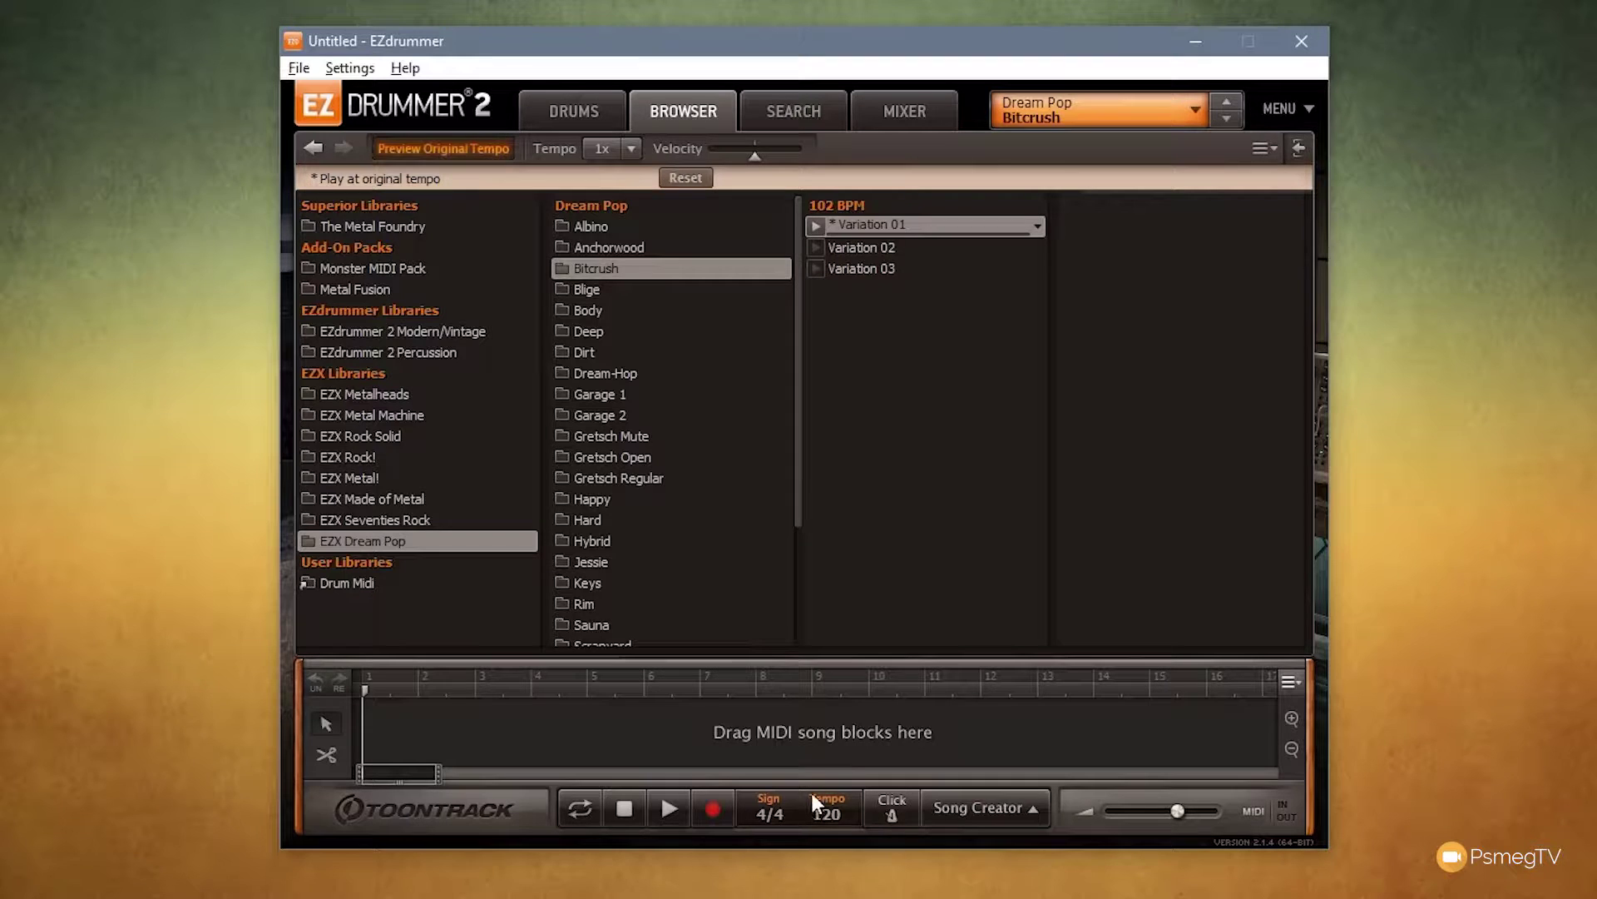
click(566, 112)
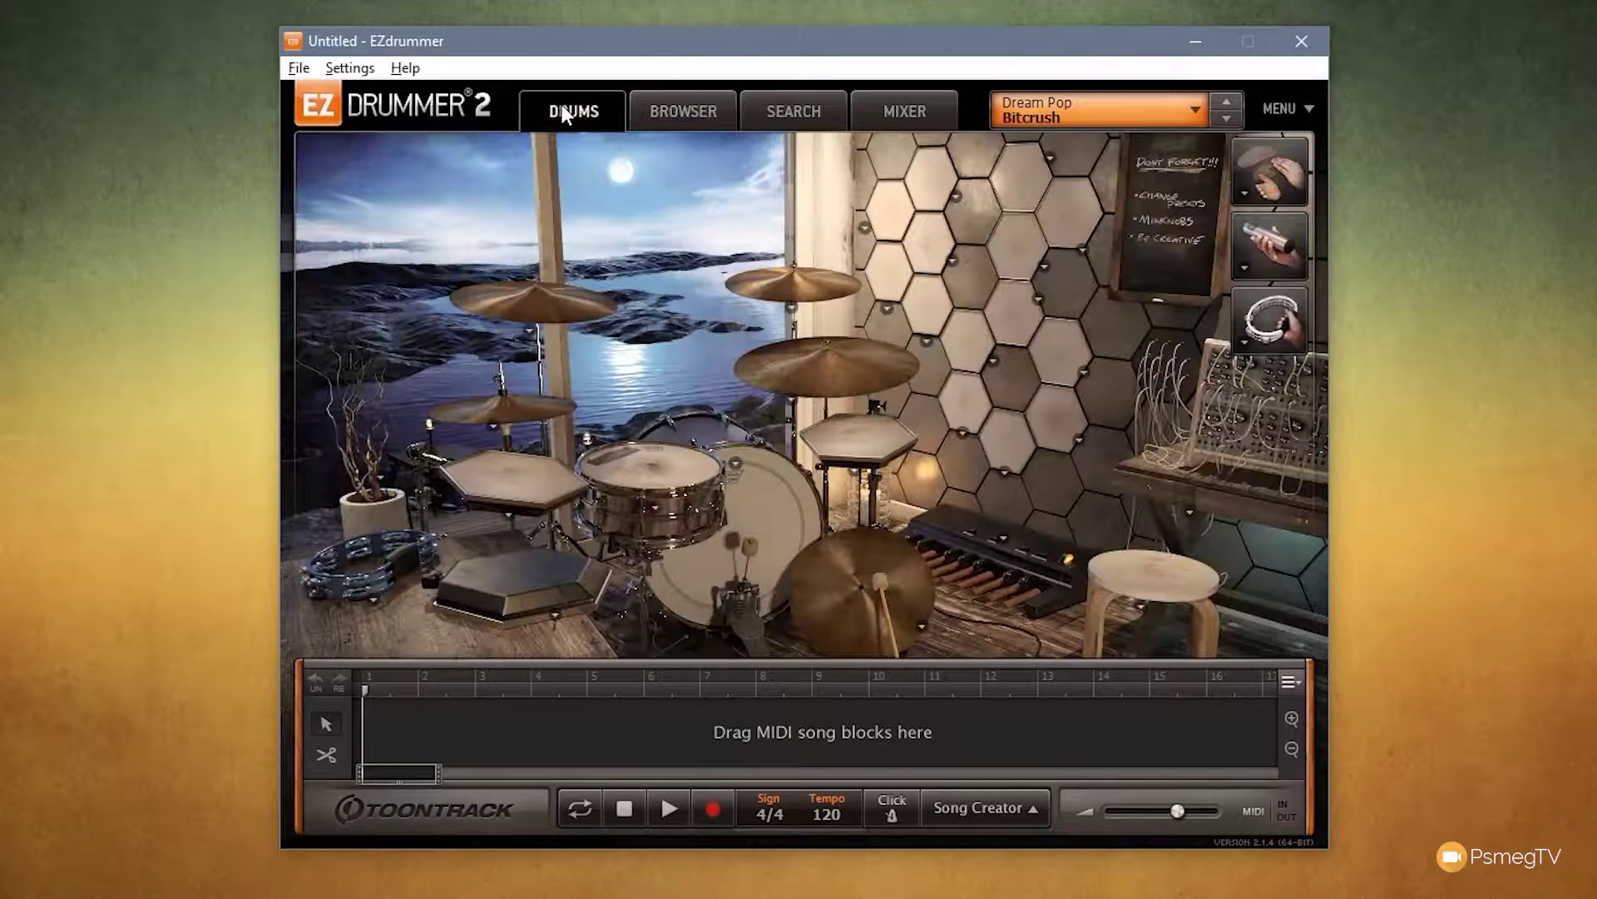